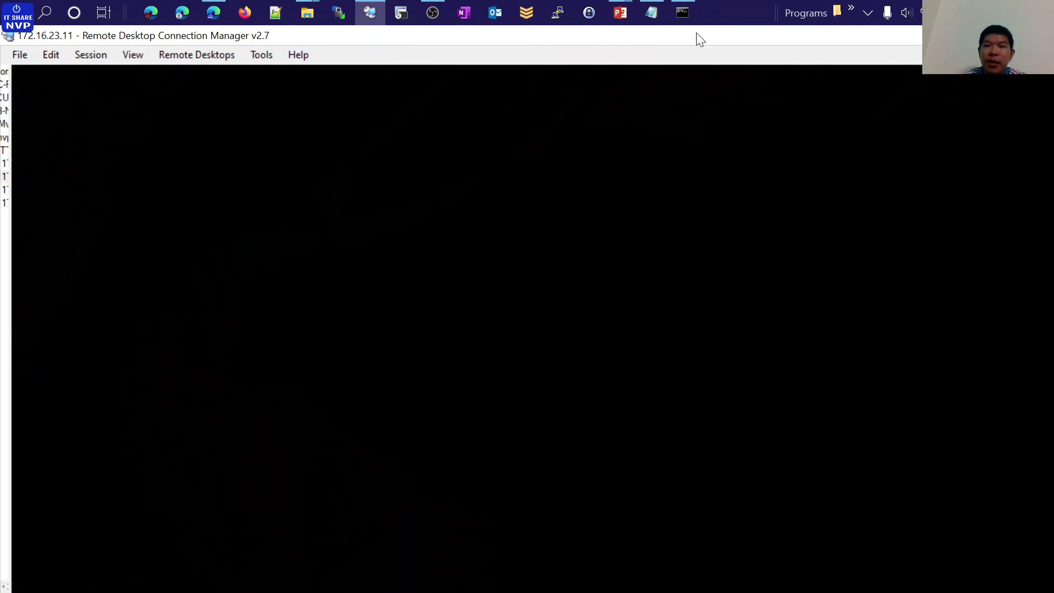
Bring the ping command window in the 172.16.23.11 session to the front
left_click(683, 12)
Close the ping window, refresh the desktop, and review the JOIN DOMAIN prerequisites slide
left_click(1046, 77)
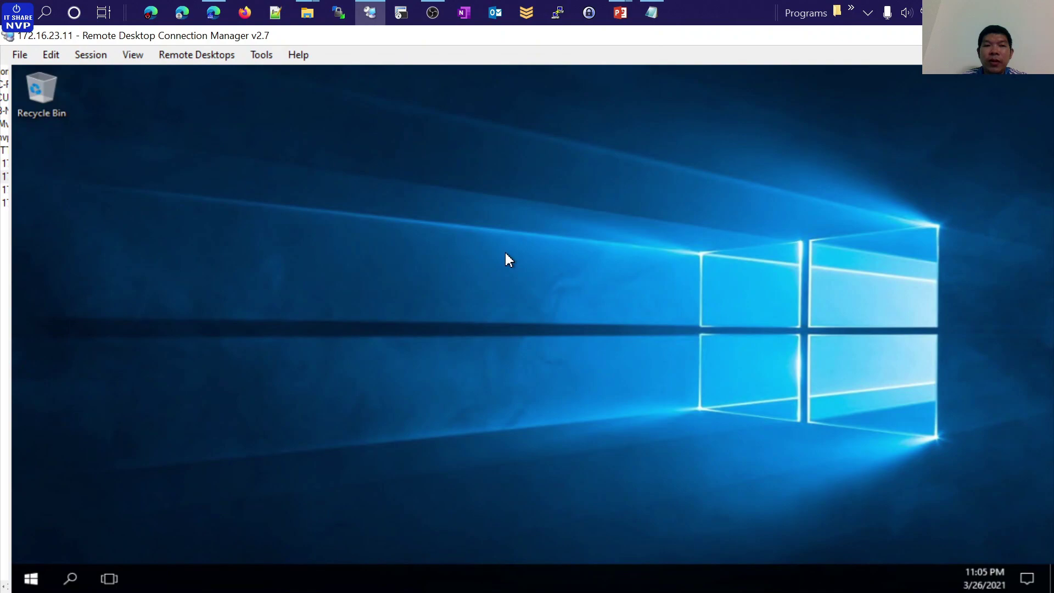
right_click(538, 296)
left_click(538, 295)
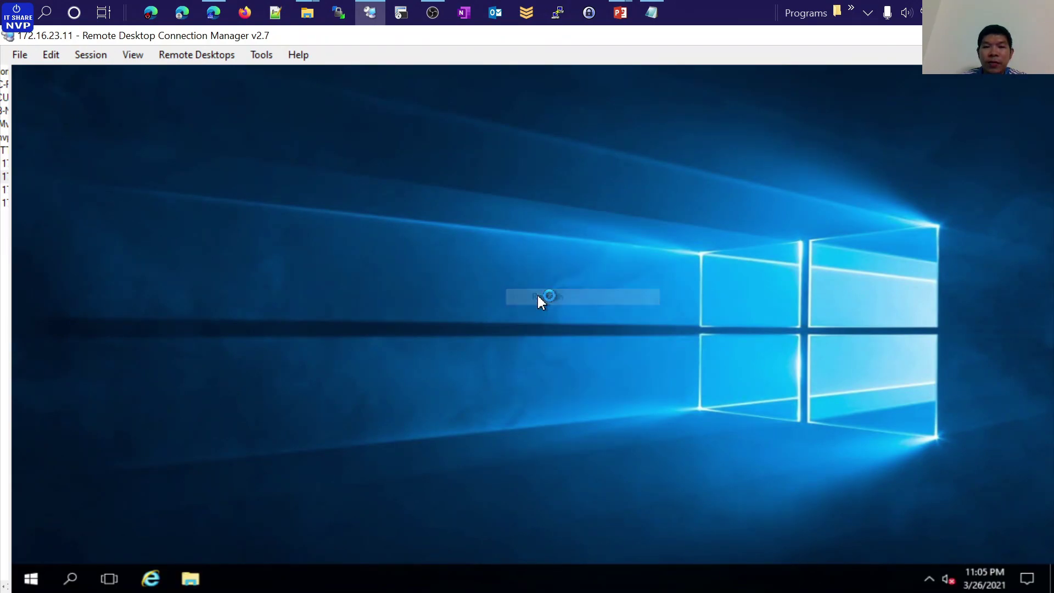
left_click(621, 12)
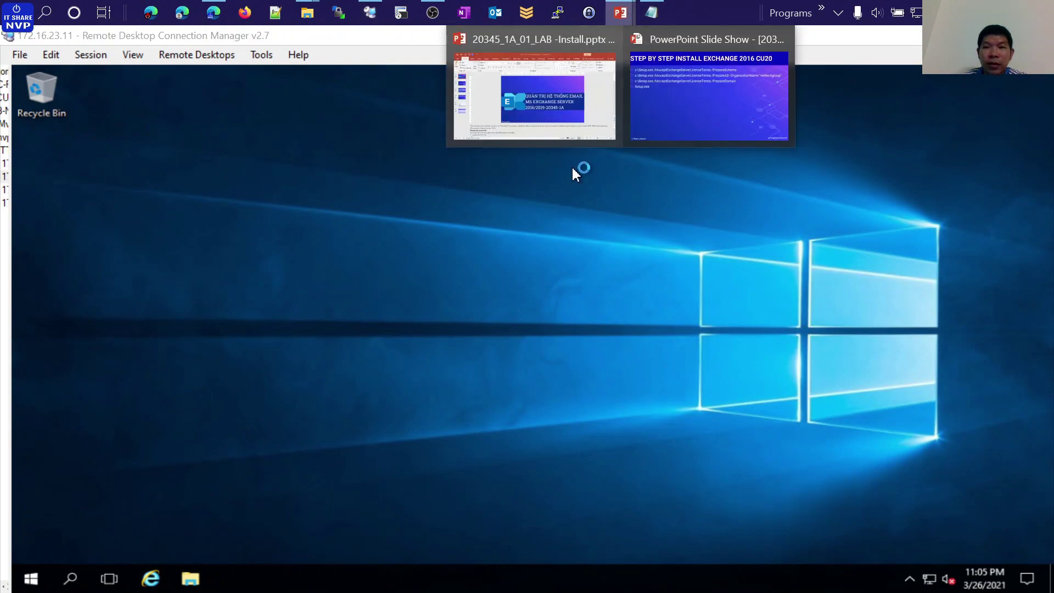
left_click(708, 96)
key("Left")
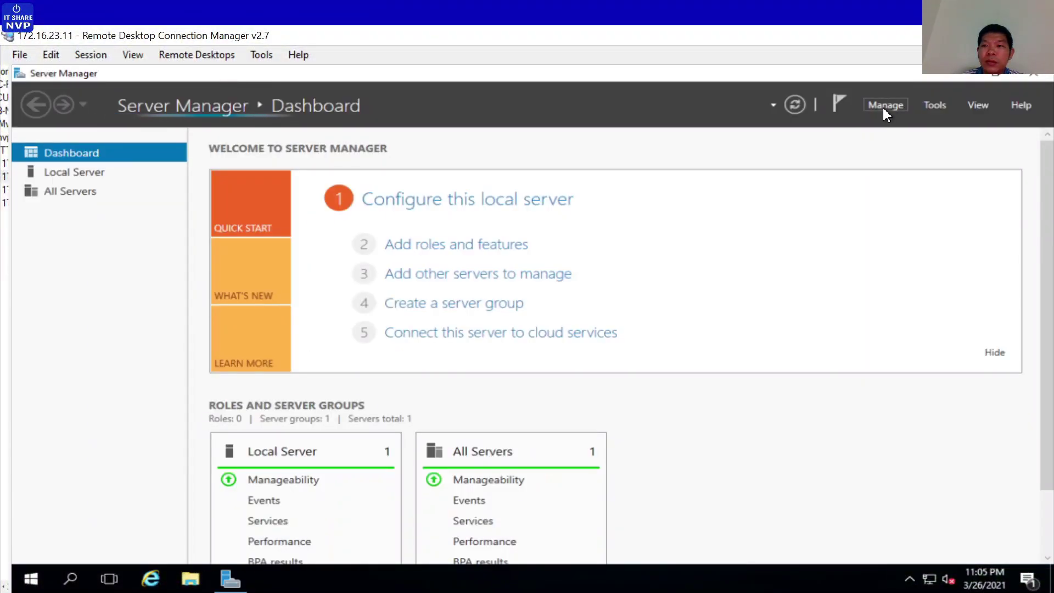
Set Server Manager not to start automatically at logon, then minimize it
left_click(883, 107)
left_click(898, 198)
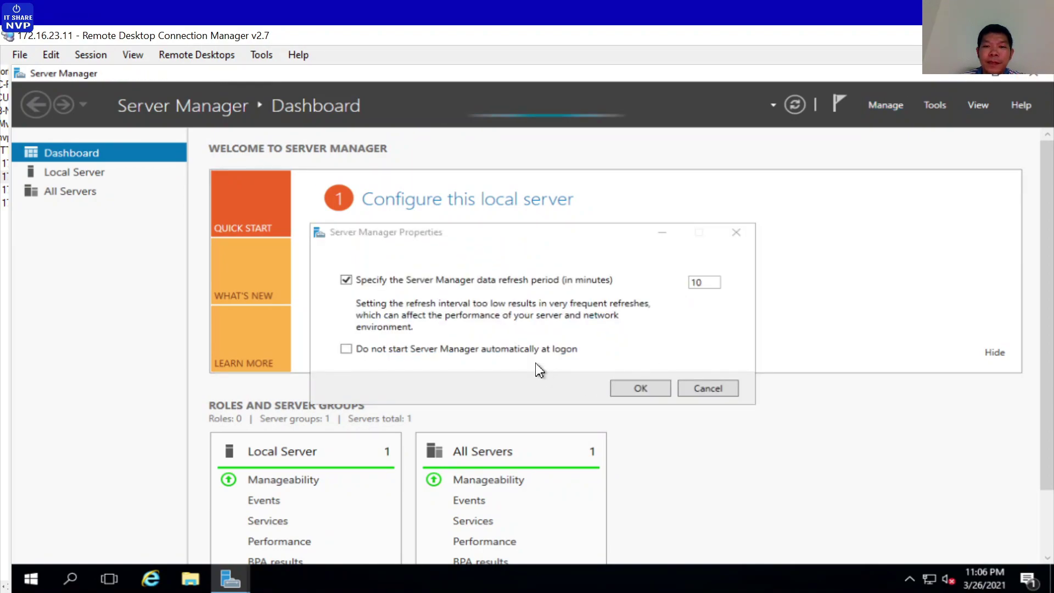
left_click(563, 351)
left_click(630, 389)
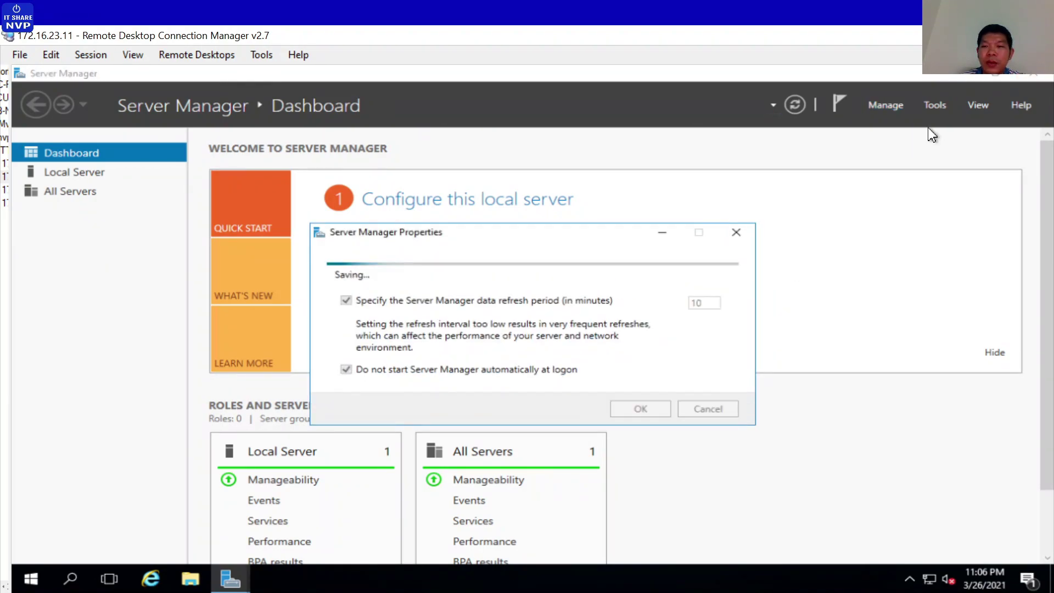
left_click(957, 76)
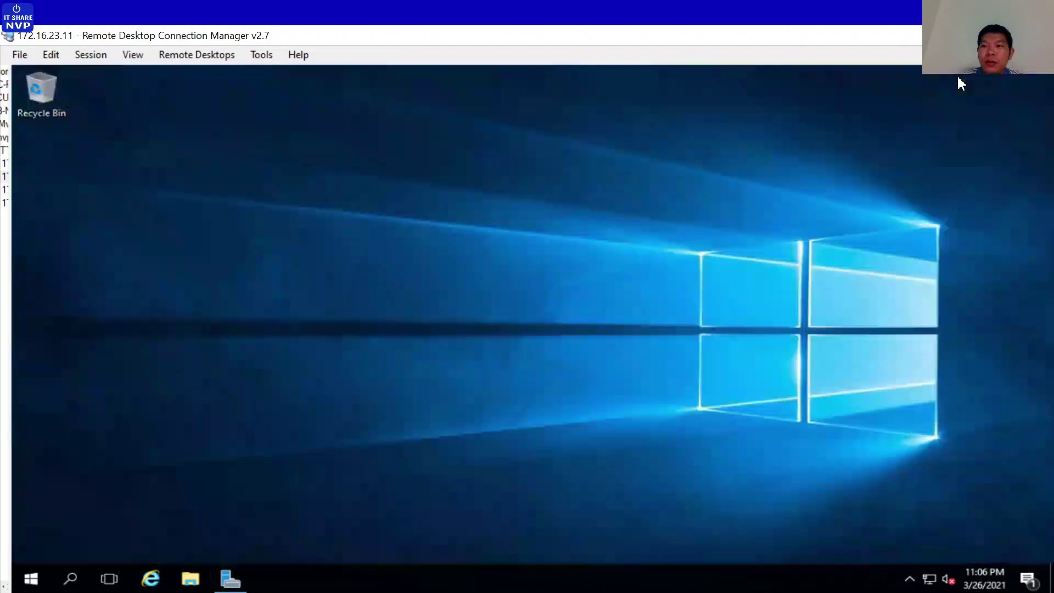
Browse to C:\EX2016CU20 and run the 02.Unified Communications Managed API 4.0 Runtime installer as administrator
right_click(360, 252)
left_click(386, 299)
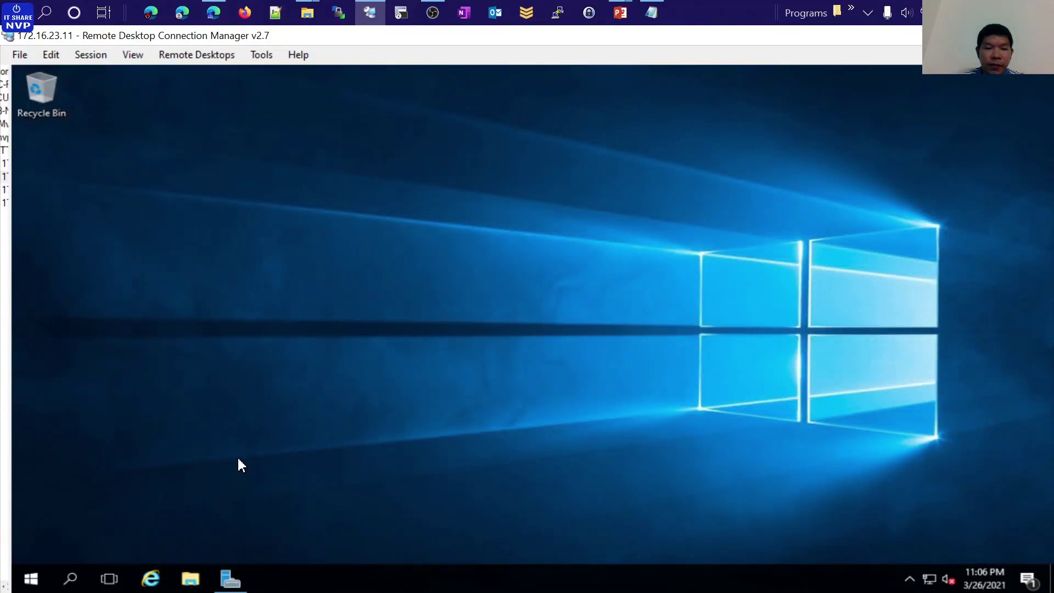
key("super+e")
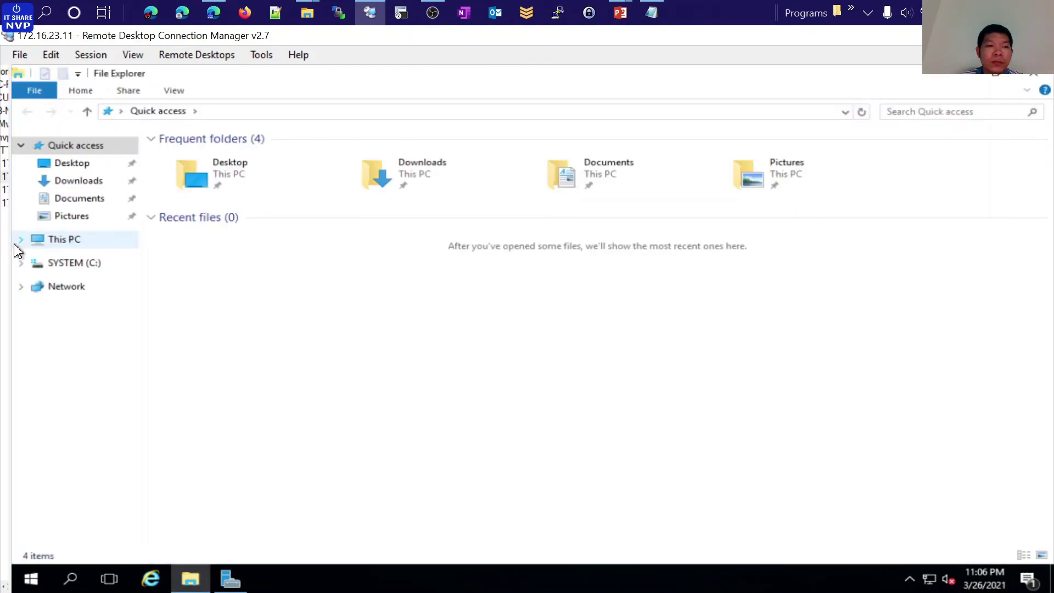
left_click(112, 262)
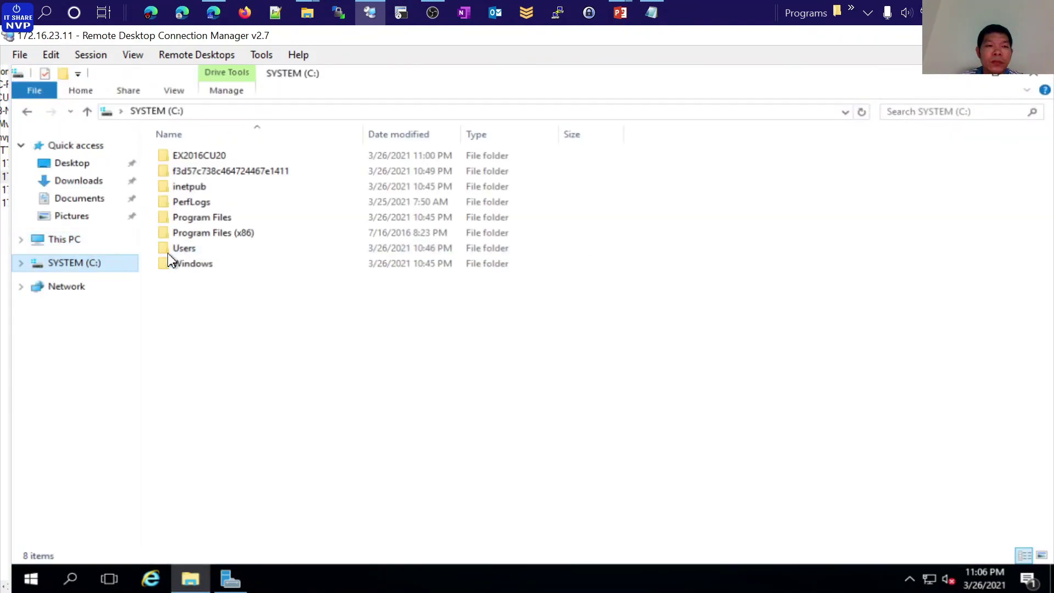
double_click(211, 156)
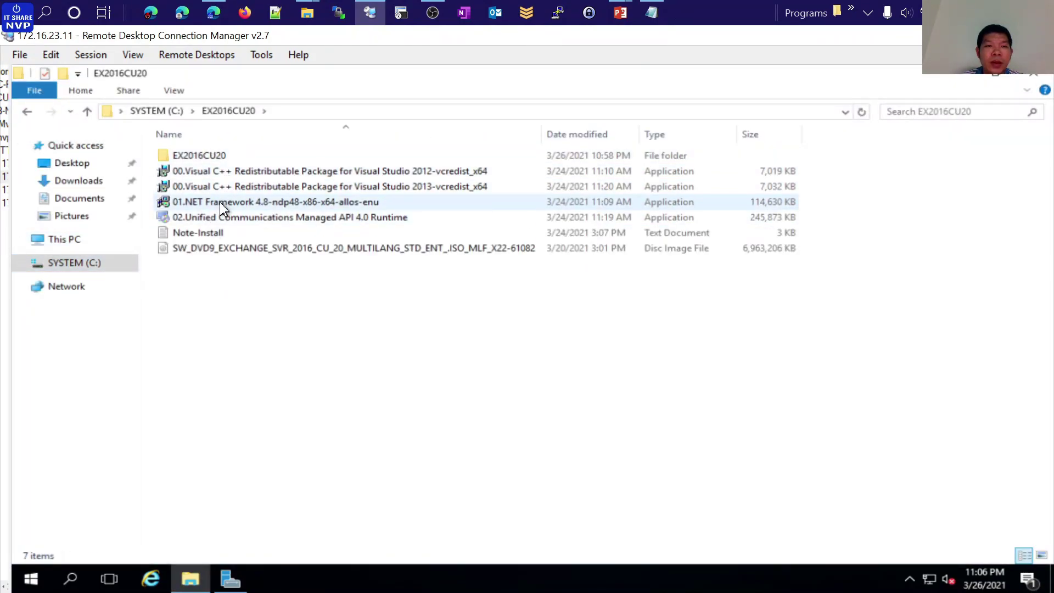
left_click(207, 217)
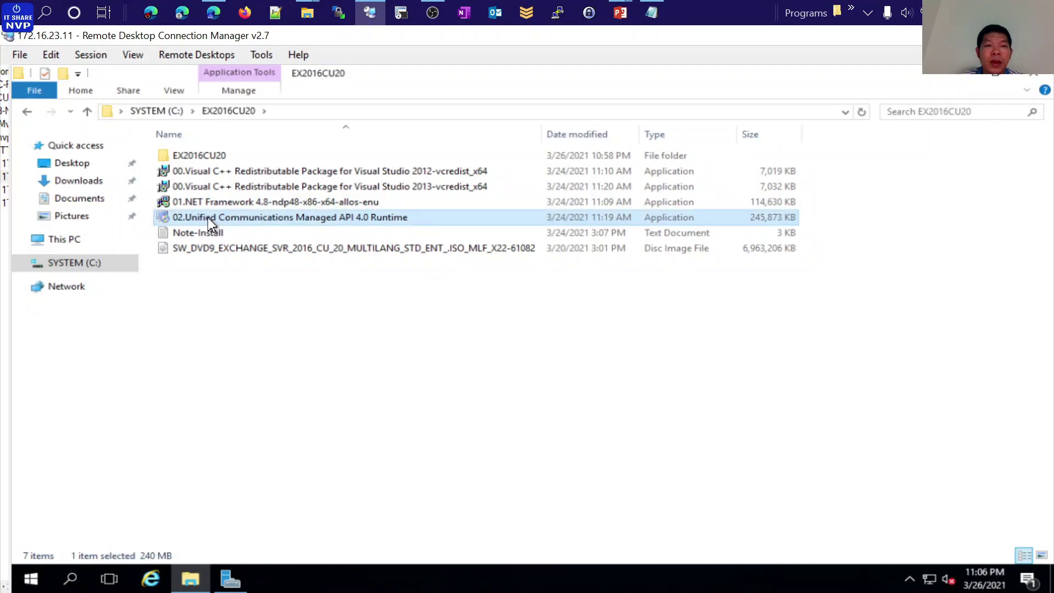
right_click(237, 220)
left_click(269, 248)
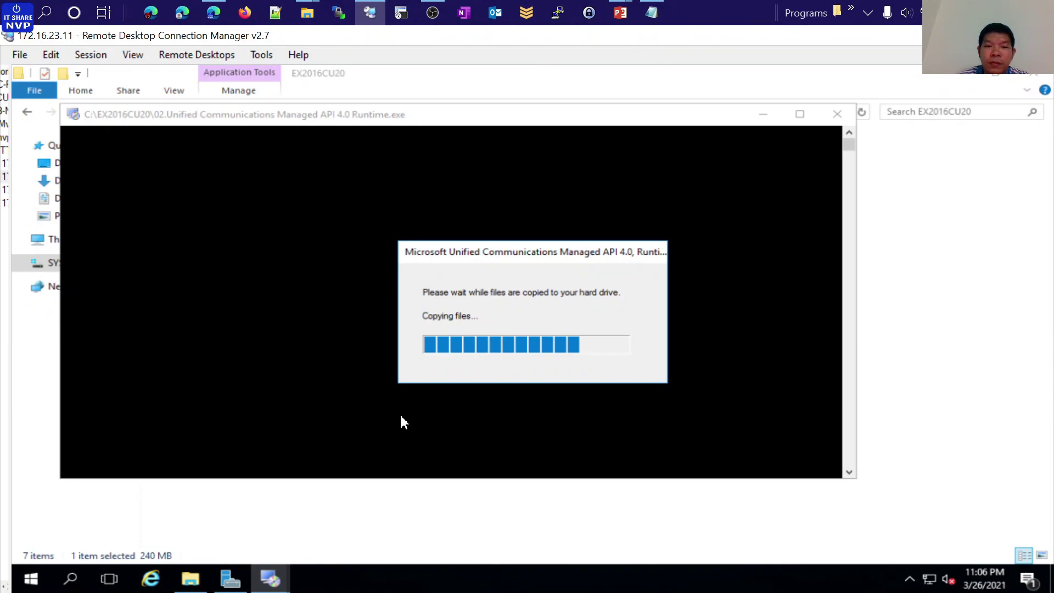
Review the required components listed in the UCMA 4.0 setup, including the speech recognition line
mouse_move(231, 580)
left_click(233, 551)
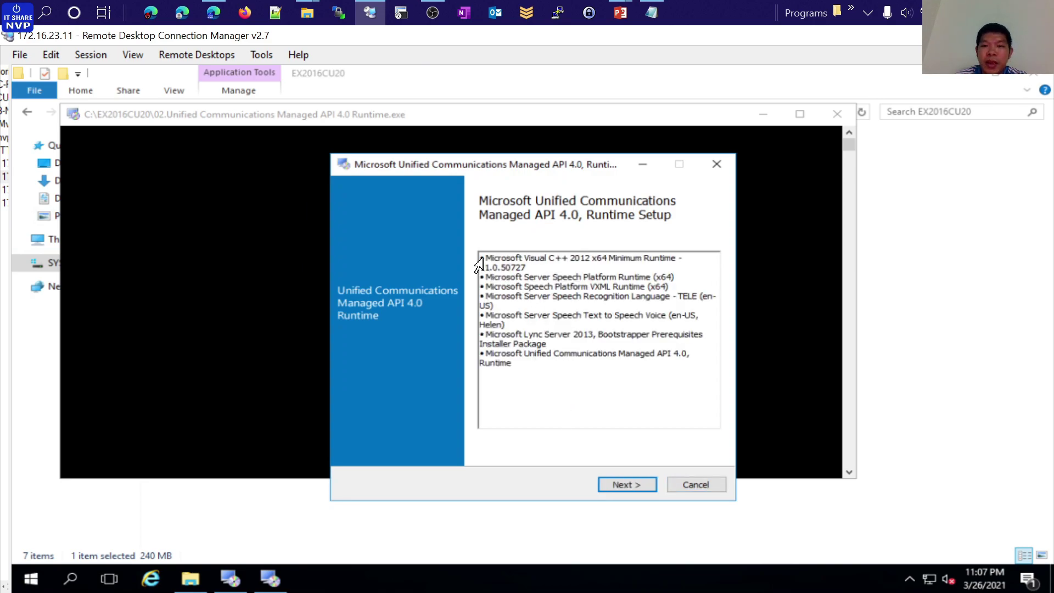
left_click_drag(496, 257, 682, 258)
left_click(573, 258)
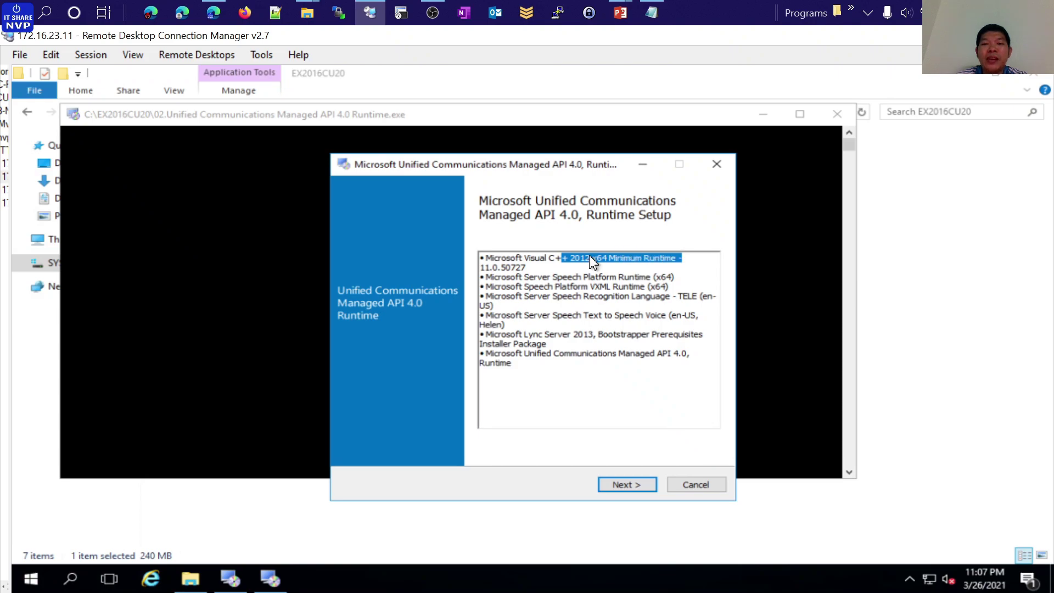
left_click_drag(495, 296, 689, 297)
left_click_drag(607, 315, 487, 316)
Accept the license terms, install the UCMA 4.0 Runtime, and close the finished installer
left_click(620, 486)
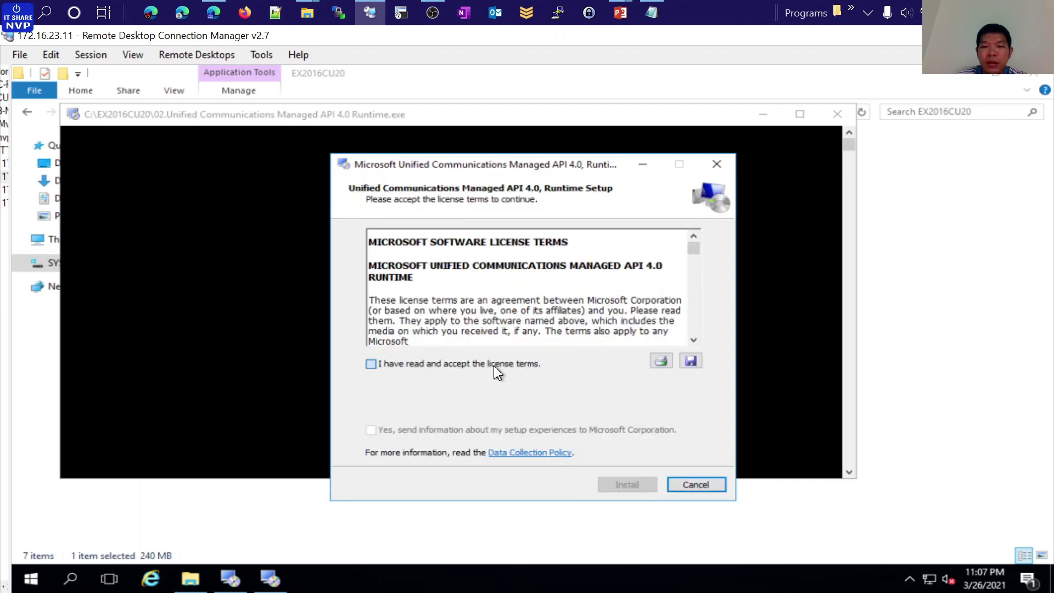
left_click(494, 364)
left_click(623, 485)
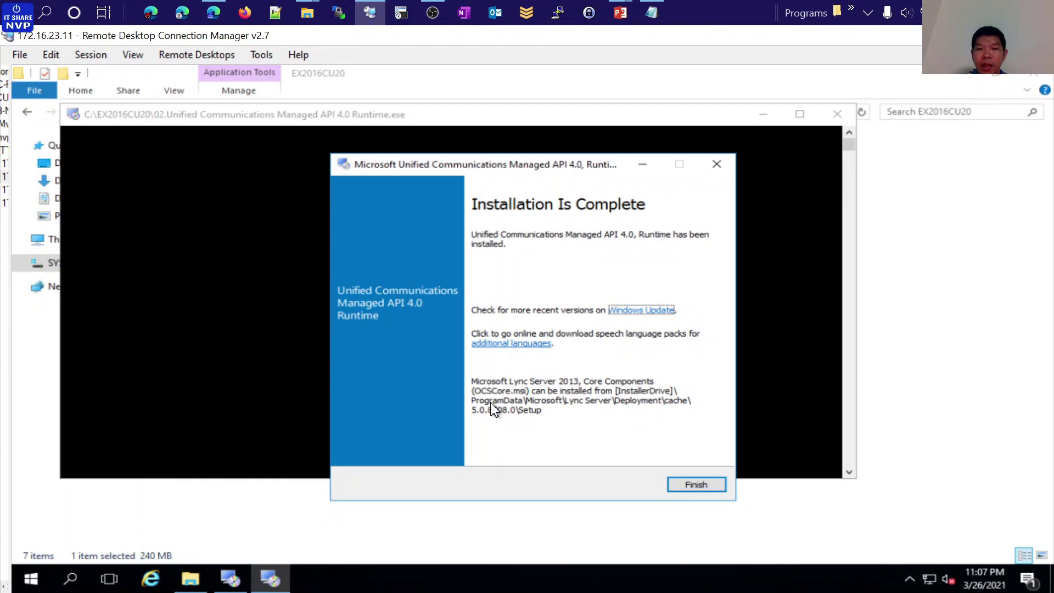
left_click(699, 486)
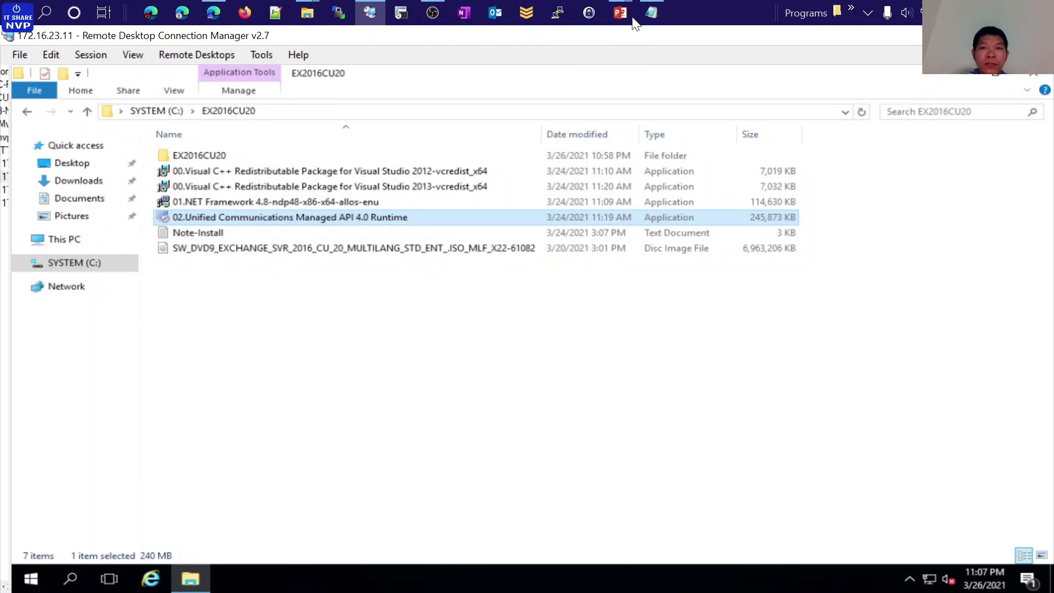
Advance the full-screen slide show to the Setup.exe commands slide
mouse_move(622, 16)
left_click(708, 77)
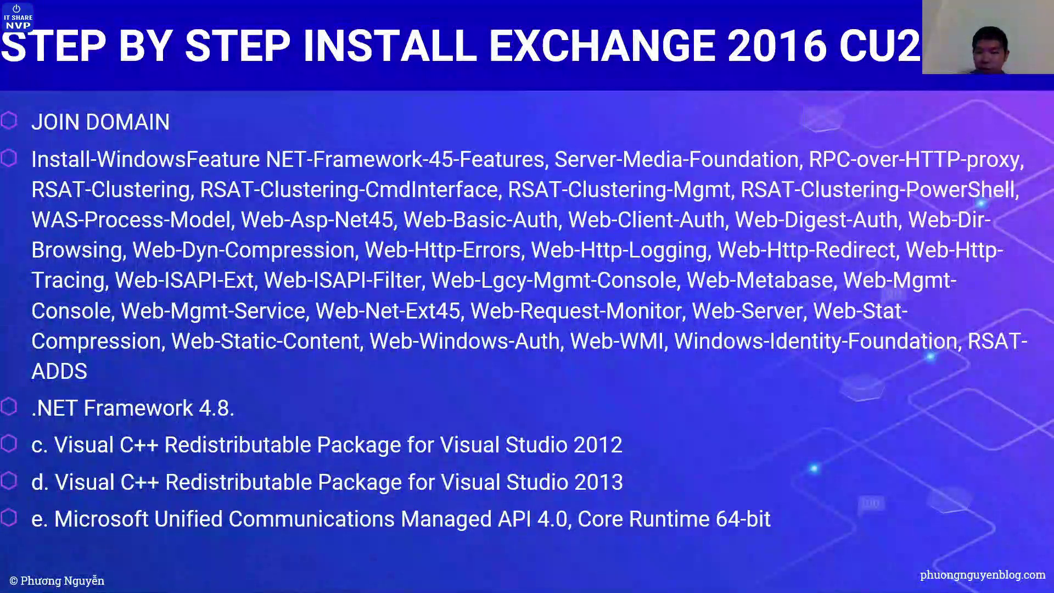
key("Right")
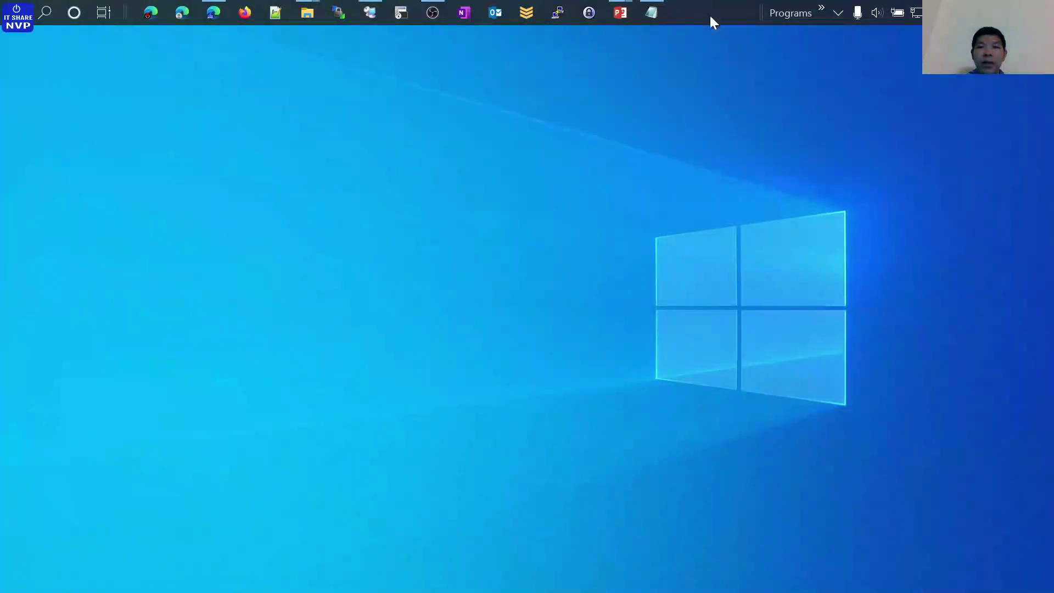
key("alt+Tab")
key("alt+Tab")
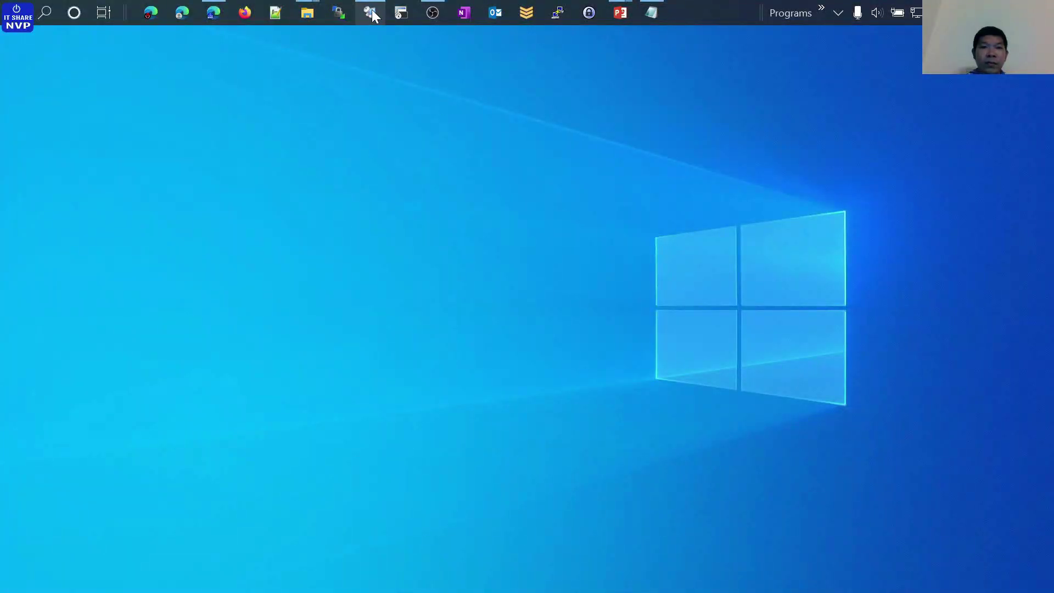
Open the Note-Install notes maximized to read the Setup.exe commands, then minimize them
left_click(372, 11)
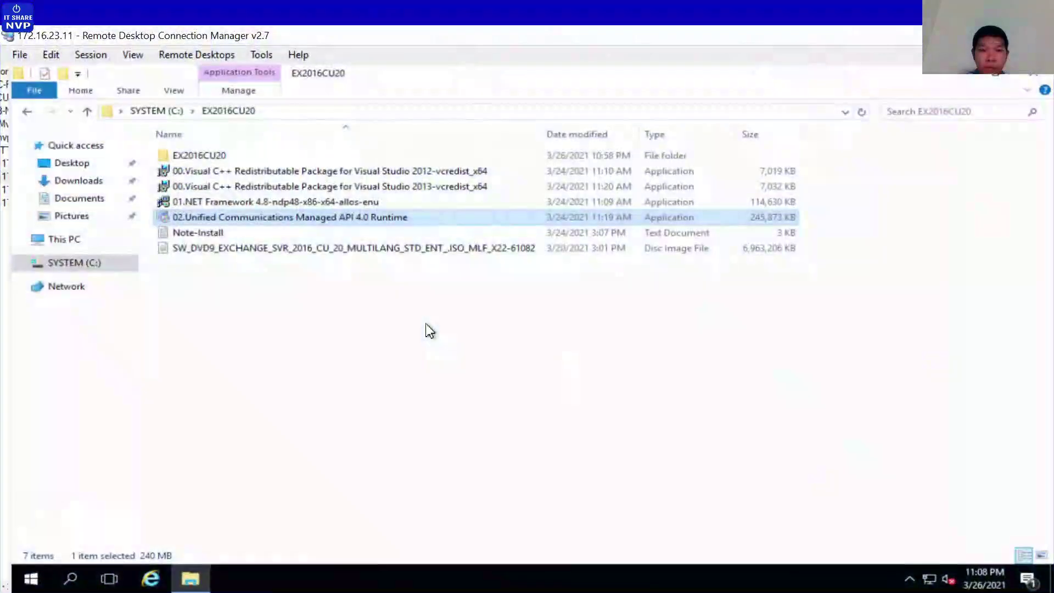
left_click(209, 233)
double_click(208, 233)
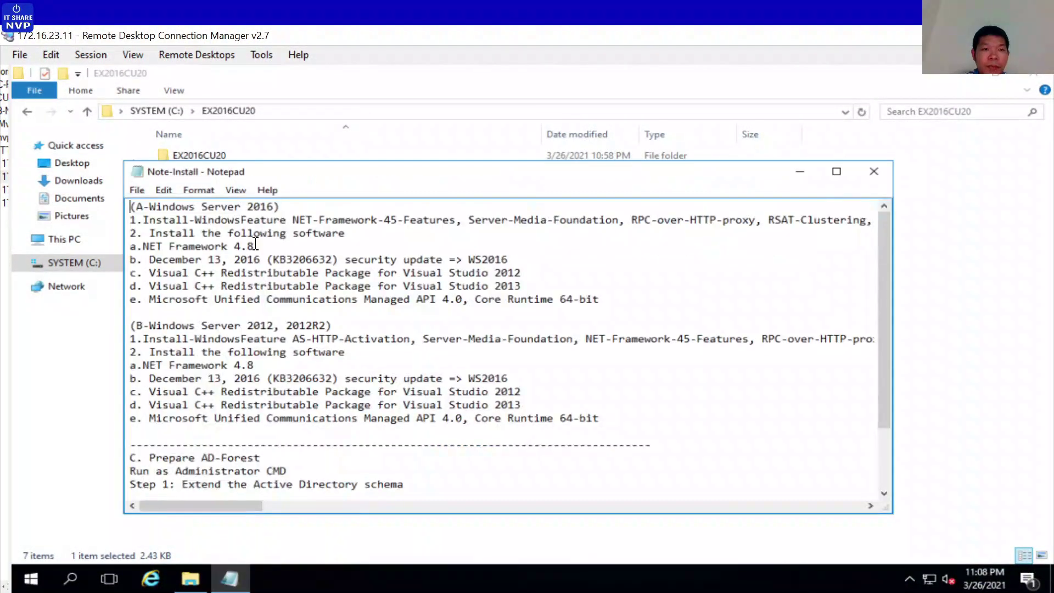
left_click(837, 172)
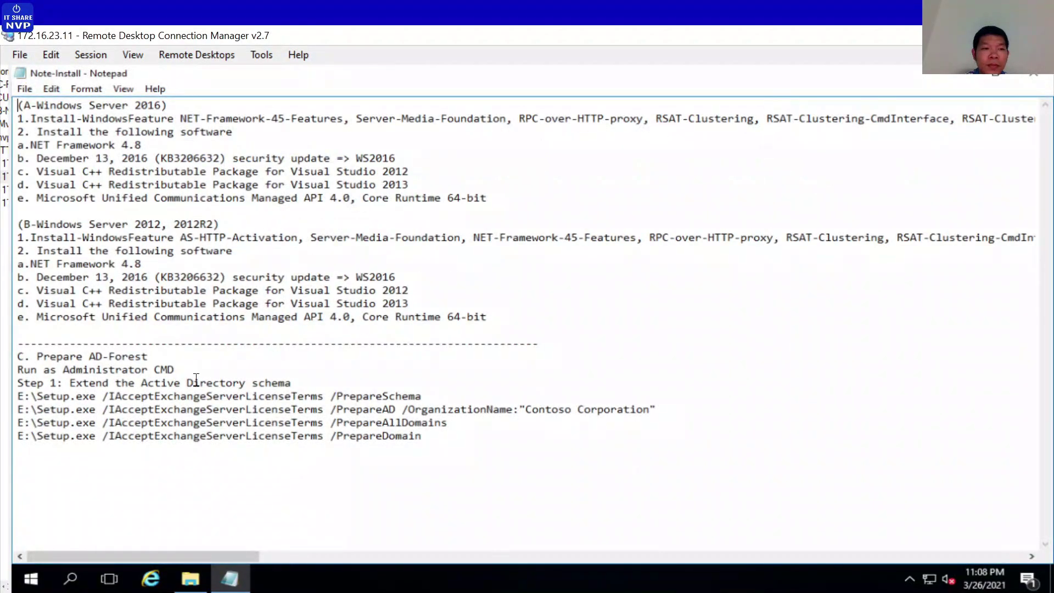
left_click(188, 394)
left_click(996, 73)
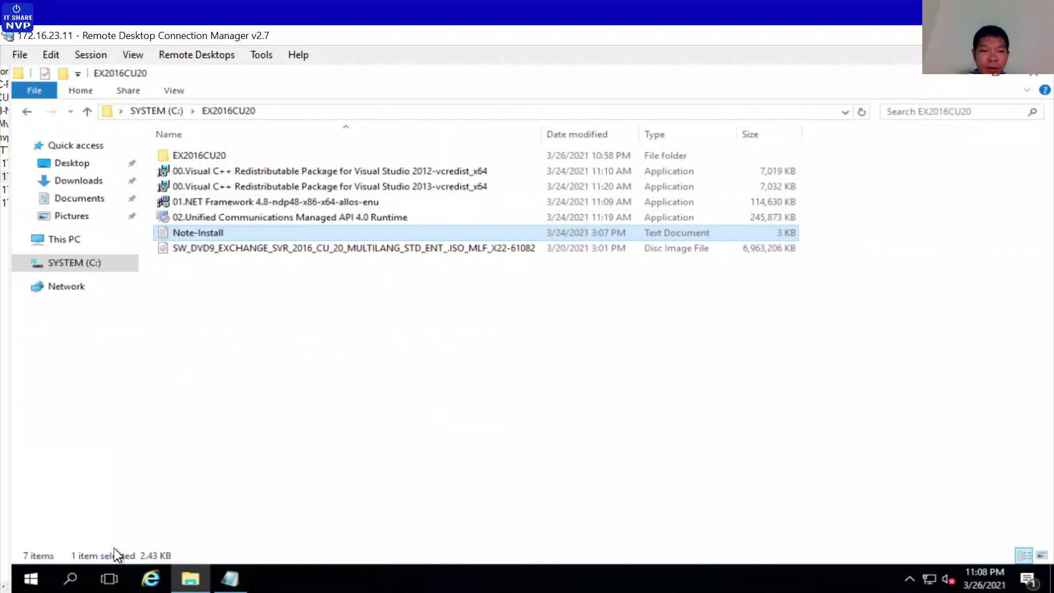
left_click(71, 582)
Launch Command Prompt as administrator from Windows search
type("c")
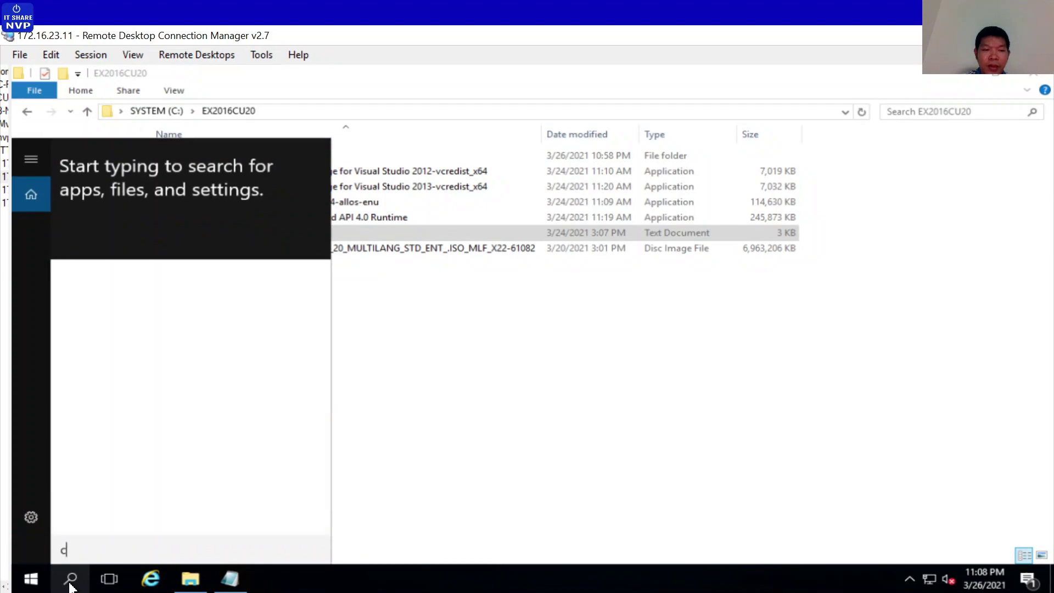
type("md")
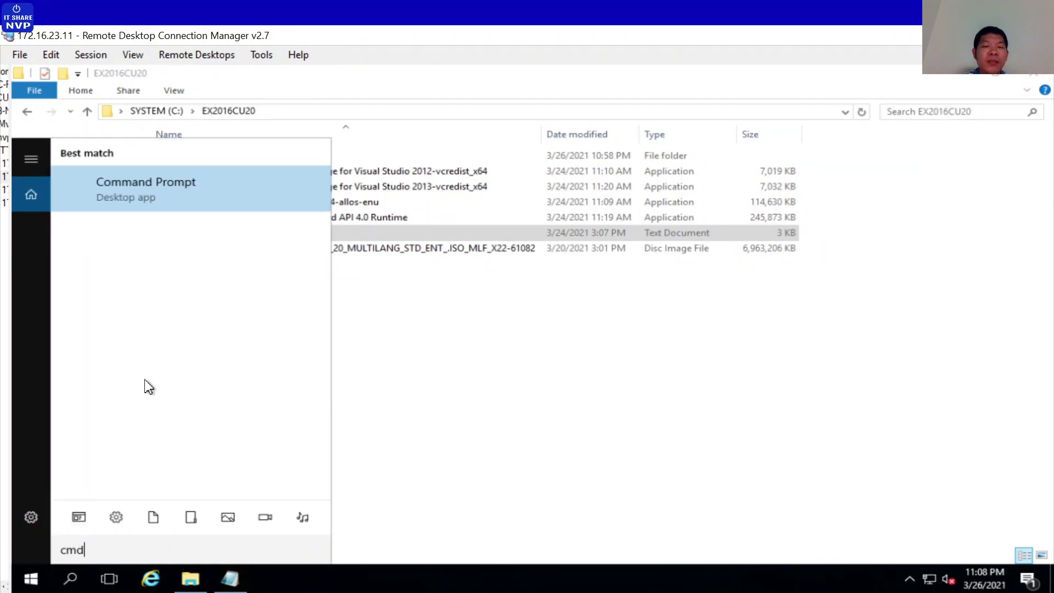
right_click(141, 193)
left_click(168, 212)
left_click_drag(311, 191, 616, 112)
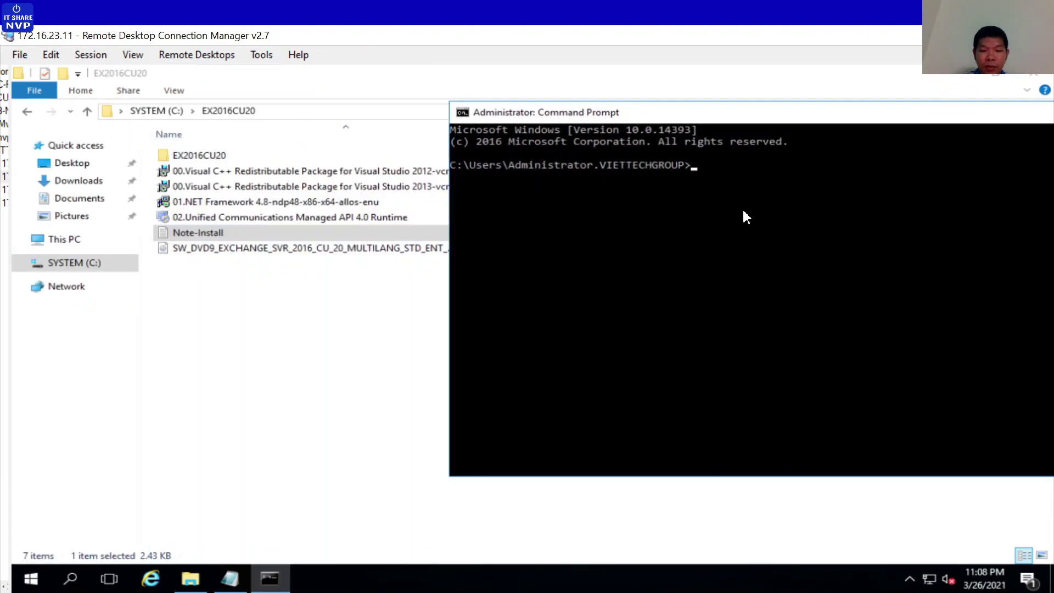
Change directory to C:\EX2016CU20\EX2016CU20, then select the PrepareSchema command in the notes
type("cd\\")
key("Return")
type("c")
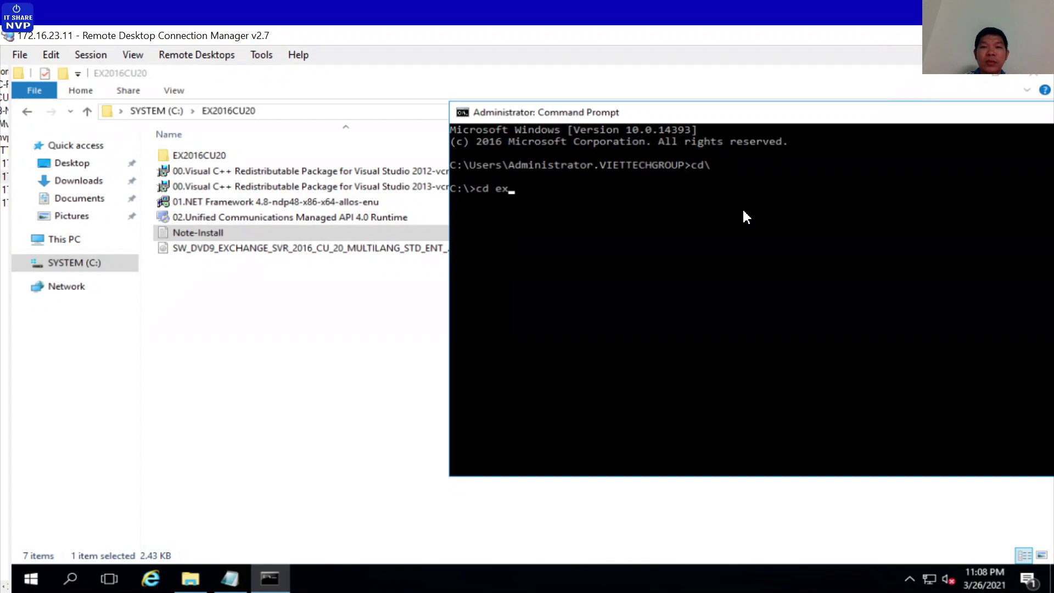
type("d ex")
key("Tab")
key("Return")
type("cd ")
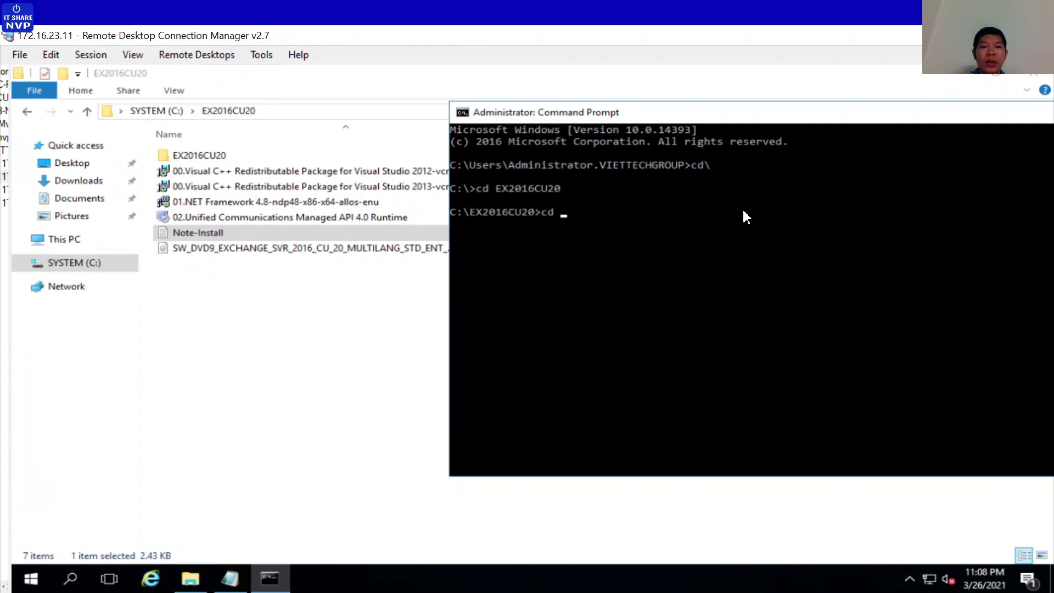
type("ex")
key("Tab")
key("Return")
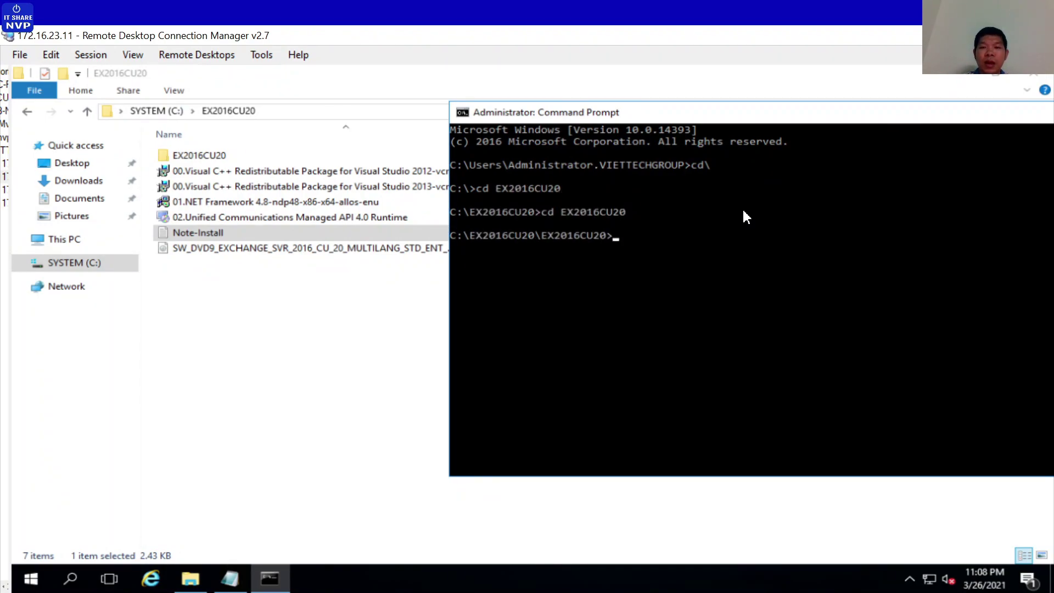
left_click(230, 579)
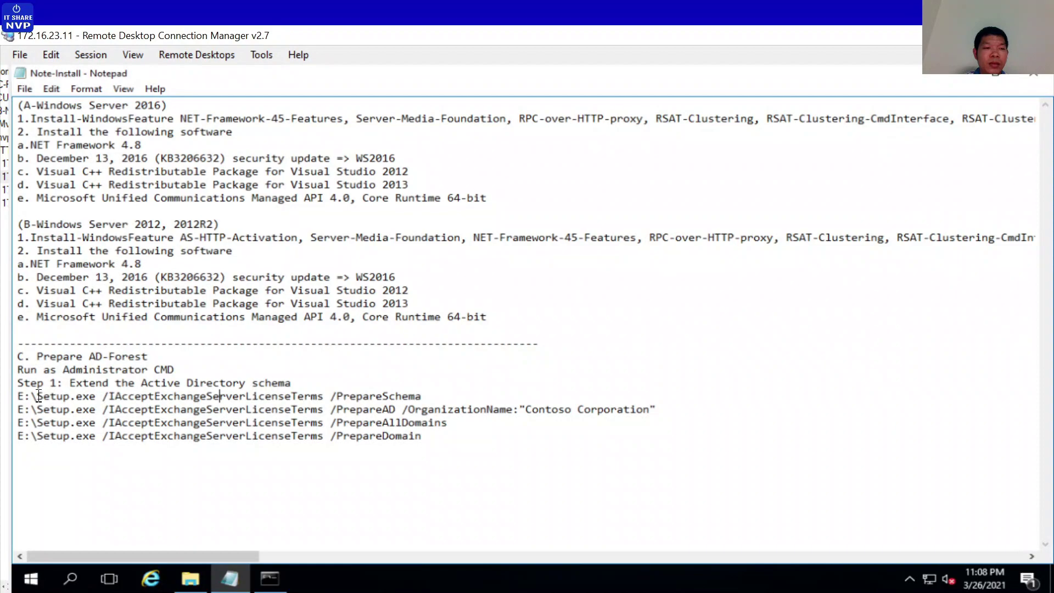
left_click_drag(39, 396, 424, 396)
key("super+c")
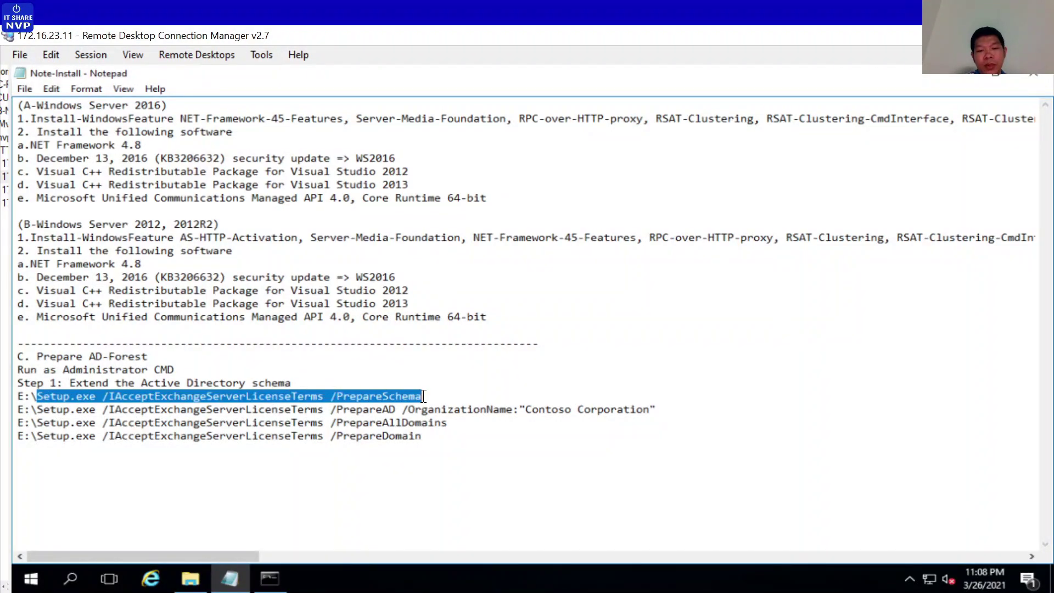
Paste and run Setup.exe /PrepareSchema in the admin Command Prompt until setup completes successfully
left_click(270, 579)
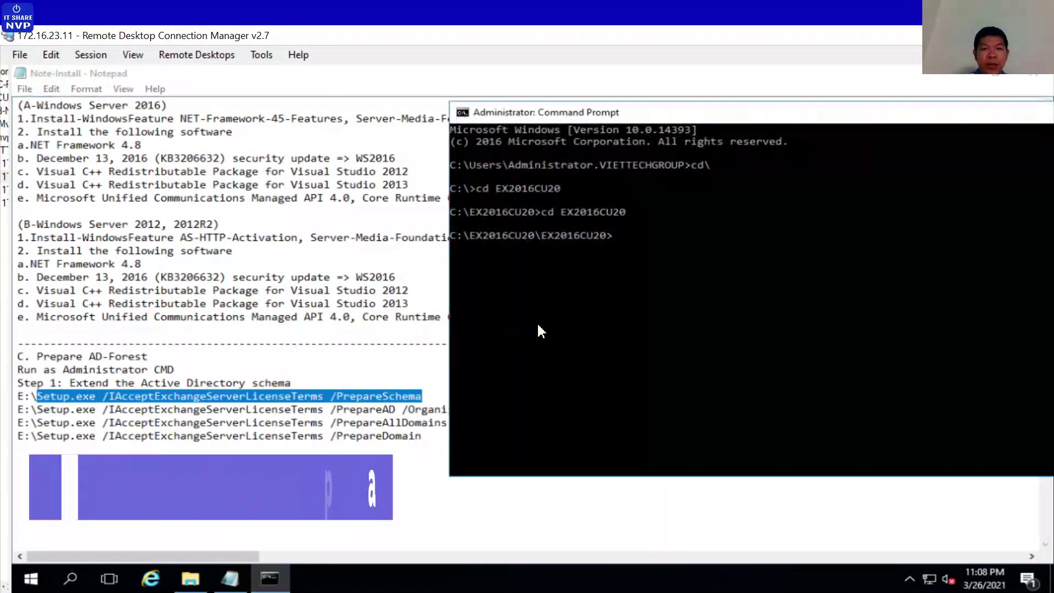
right_click(680, 242)
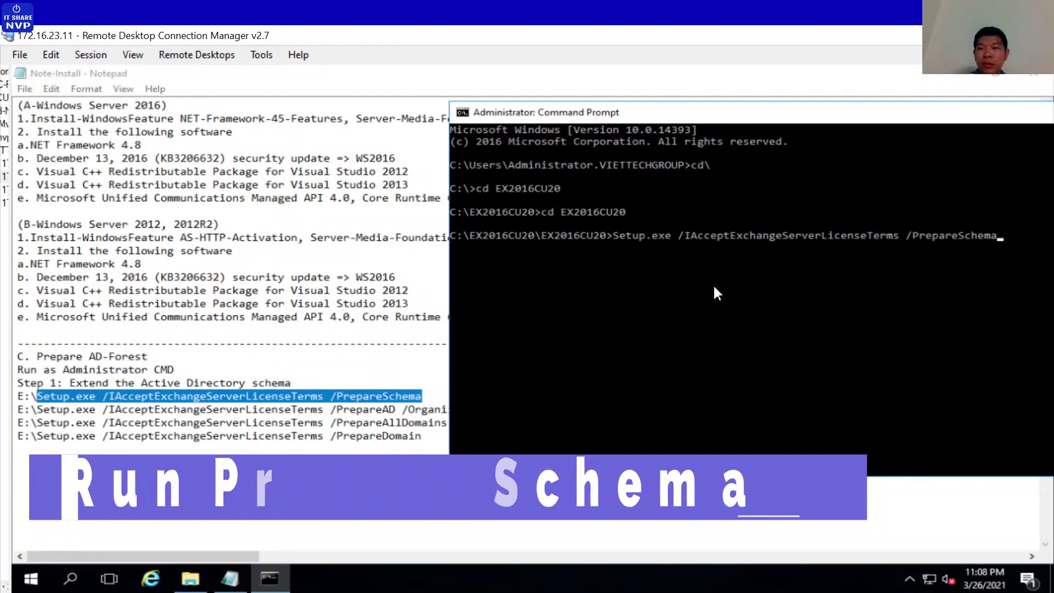
key("Return")
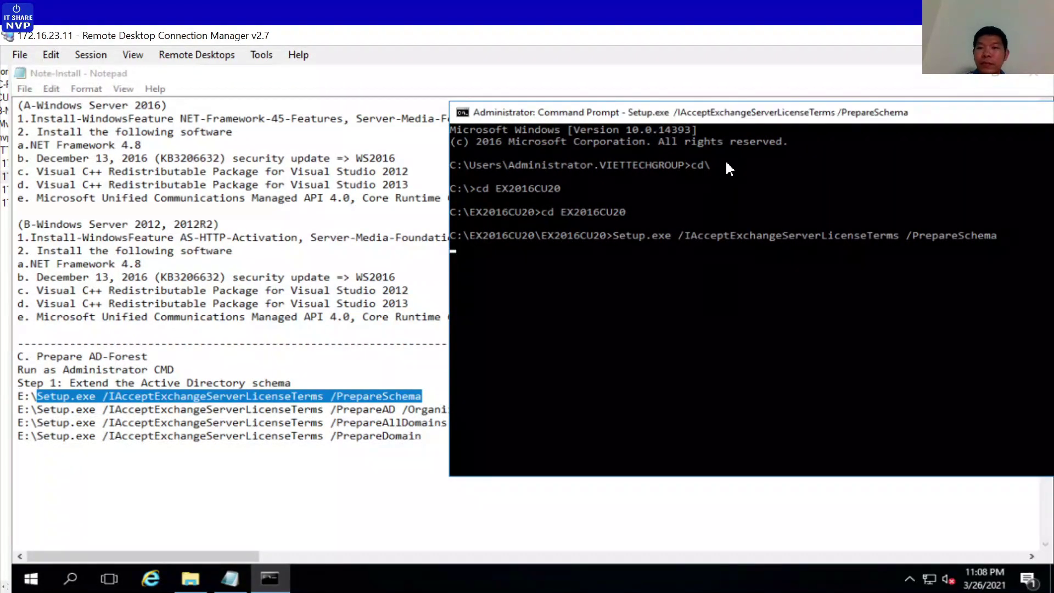
left_click_drag(738, 116, 460, 81)
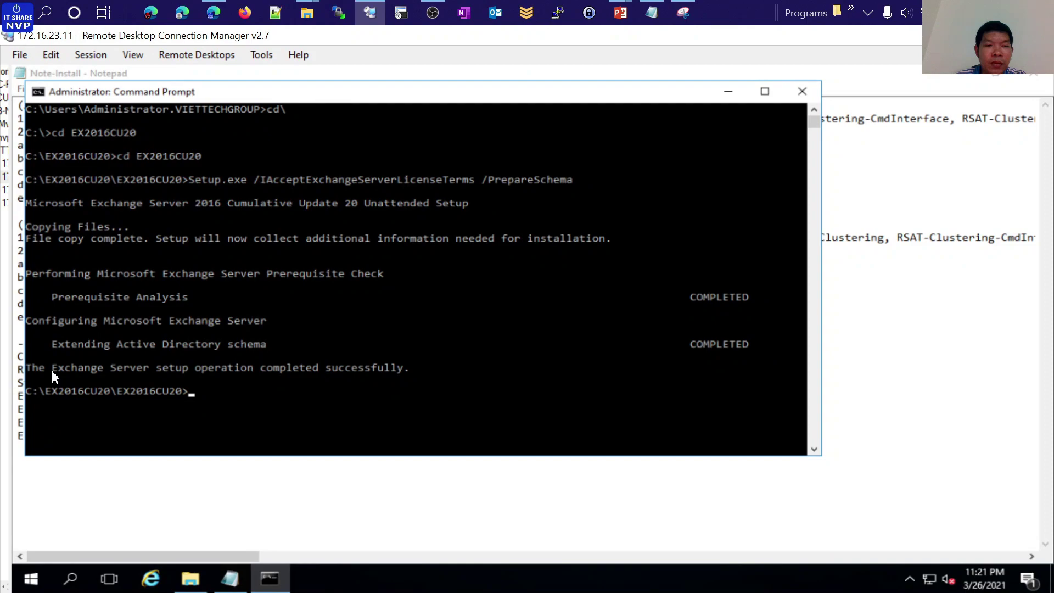
left_click_drag(50, 368, 418, 379)
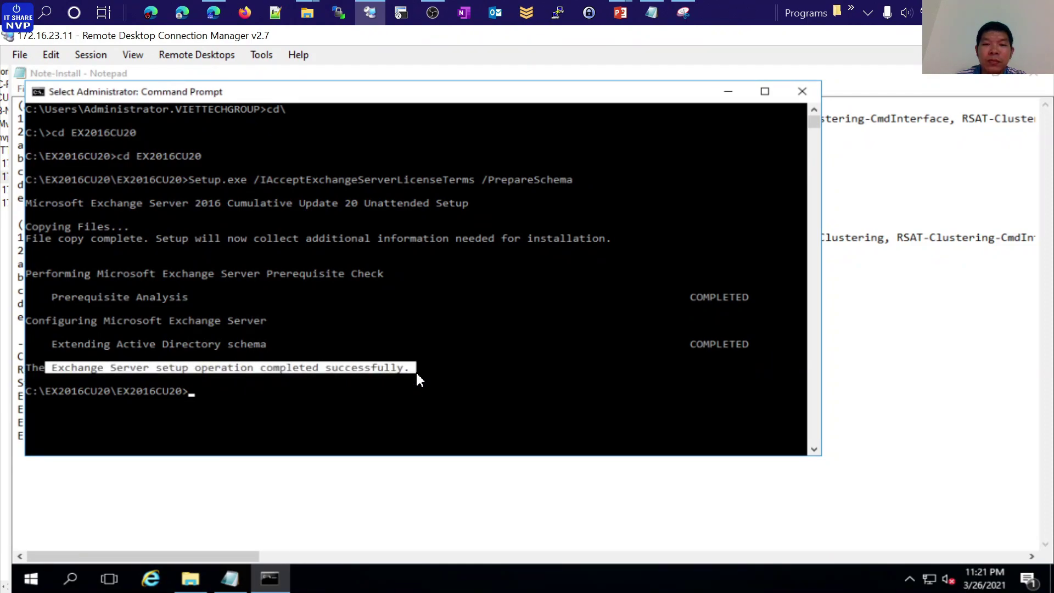
left_click(354, 490)
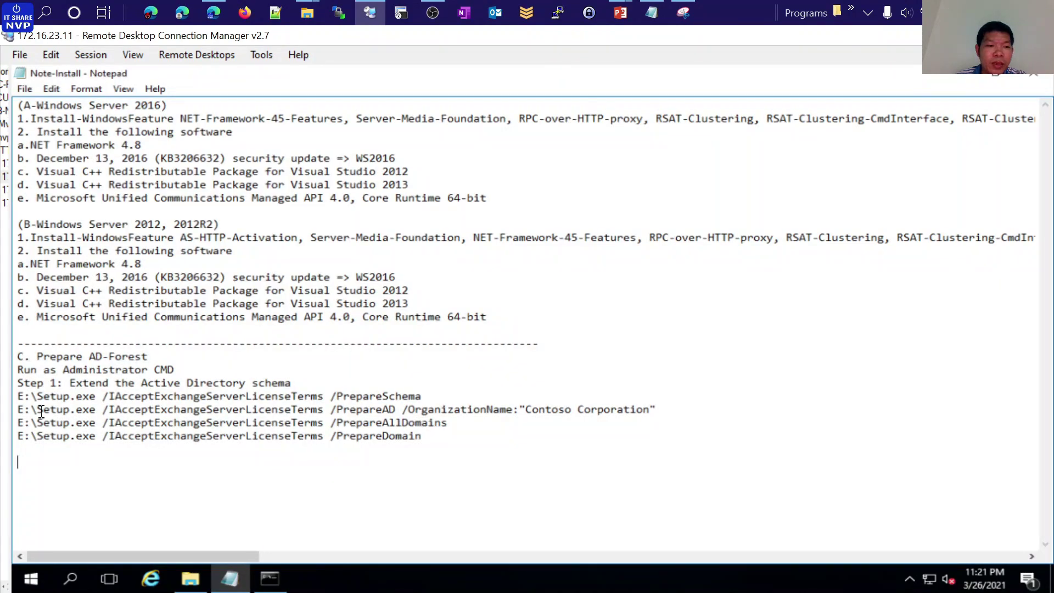
Copy the PrepareAD command into the prompt, then erase the wrongly pasted text
left_click_drag(36, 410, 657, 411)
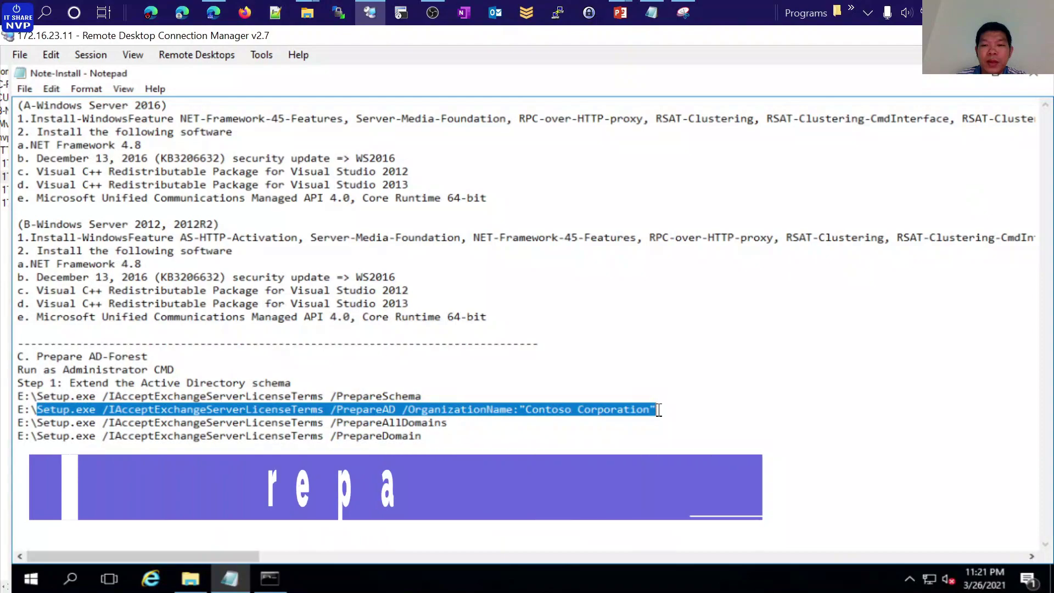
right_click(656, 409)
left_click(684, 251)
left_click(270, 579)
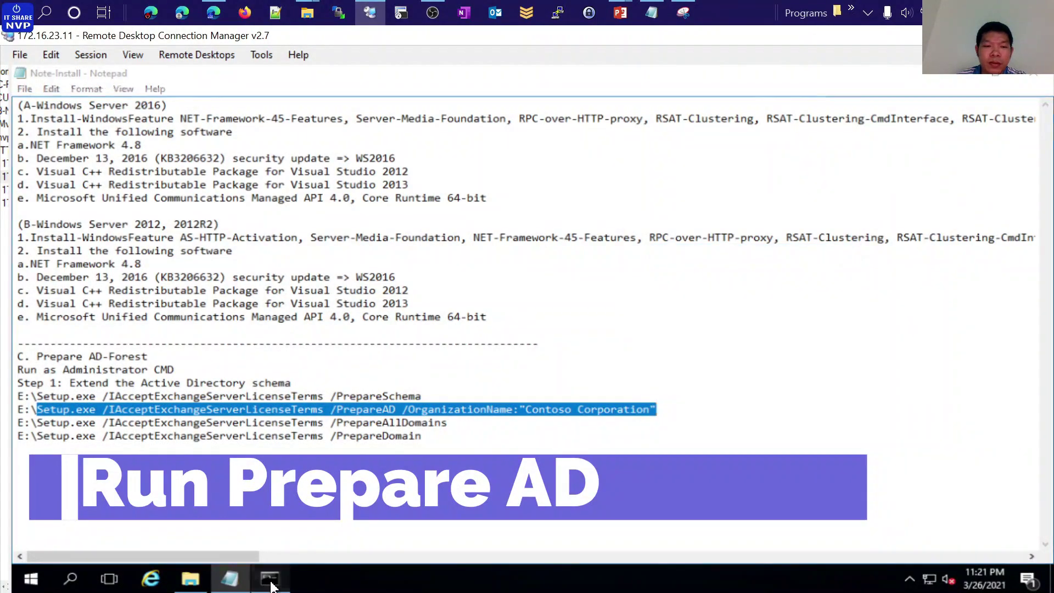
right_click(330, 400)
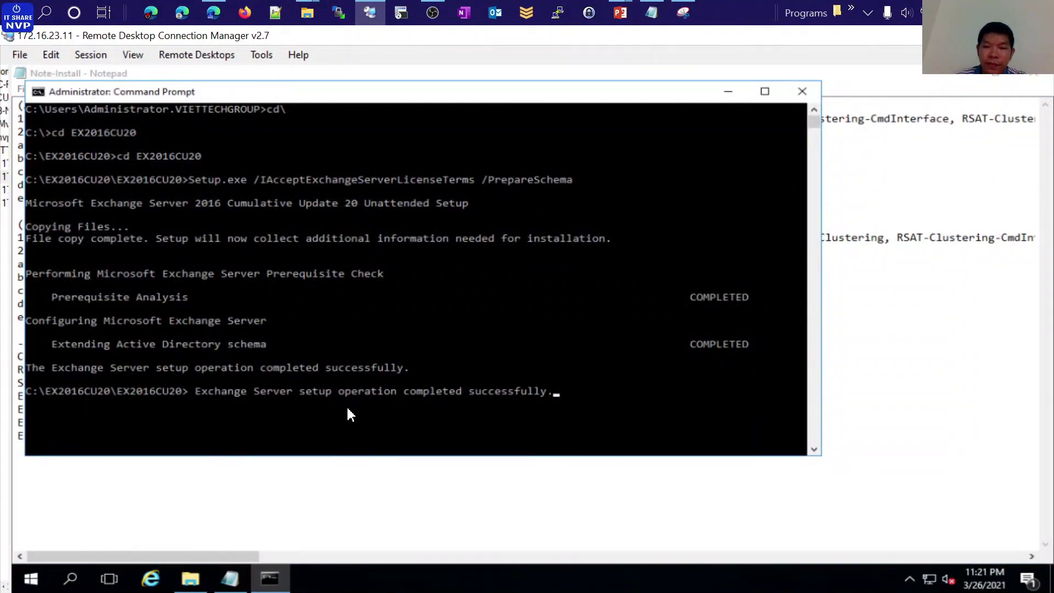
key("BackSpace")
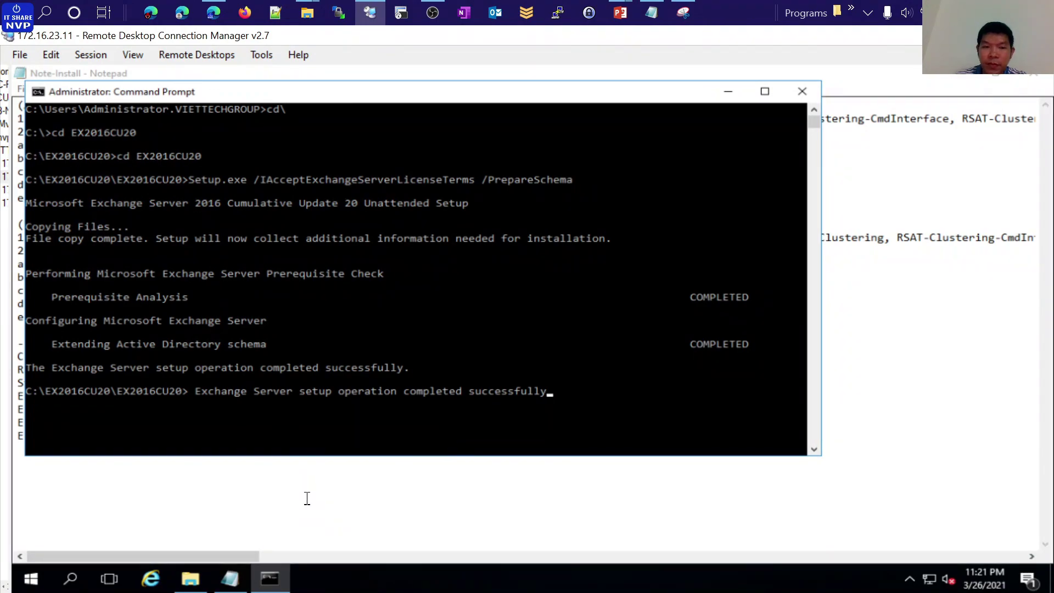
key("BackSpace")
key("BackSpace")
key("BackSpace")
key("BackSpace")
key("BackSpace")
key("BackSpace")
key("BackSpace")
key("BackSpace")
key("BackSpace")
key("BackSpace")
key("BackSpace")
key("BackSpace")
key("BackSpace")
key("BackSpace")
key("BackSpace")
key("BackSpace")
key("BackSpace")
key("BackSpace")
key("BackSpace")
key("BackSpace")
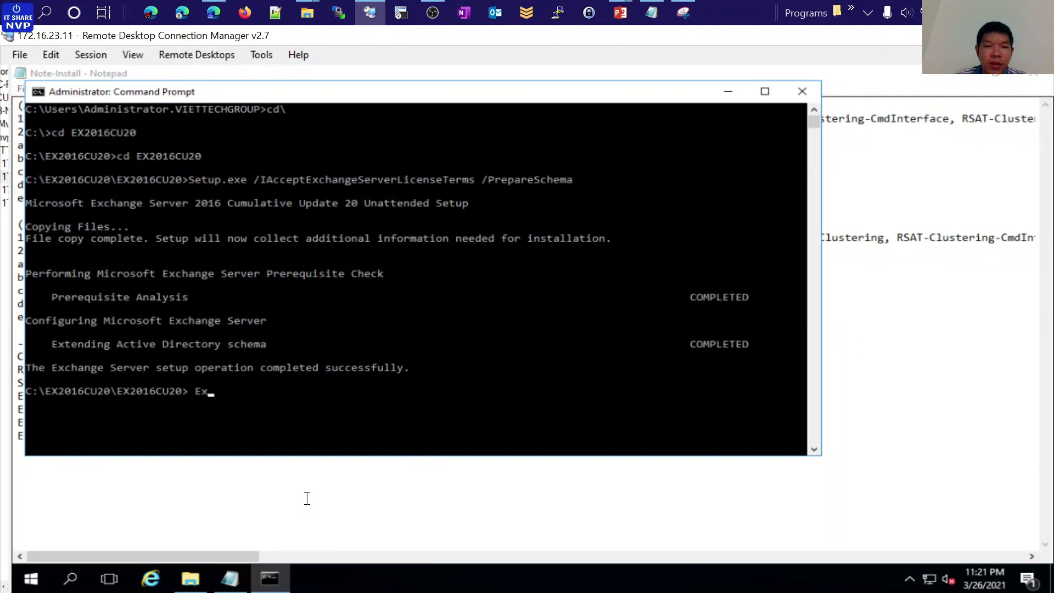
key("BackSpace")
key("BackSpace")
key("BackSpace")
left_click(307, 498)
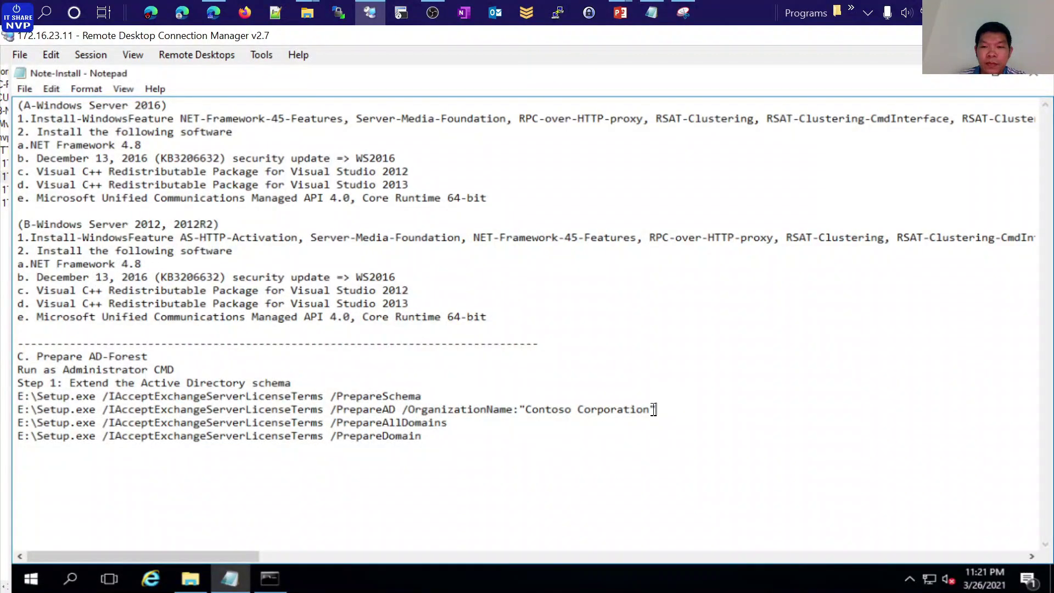
Replace Contoso Corporation with Viettechgroup in the PrepareAD command, copy it, and paste at the prompt
left_click_drag(18, 423, 149, 423)
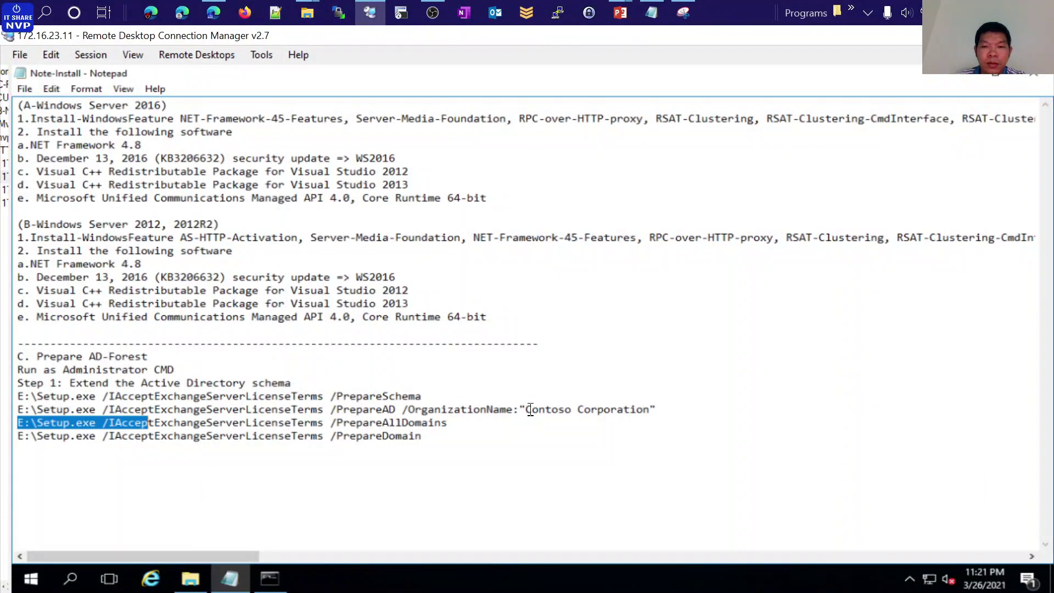
left_click_drag(527, 409, 648, 416)
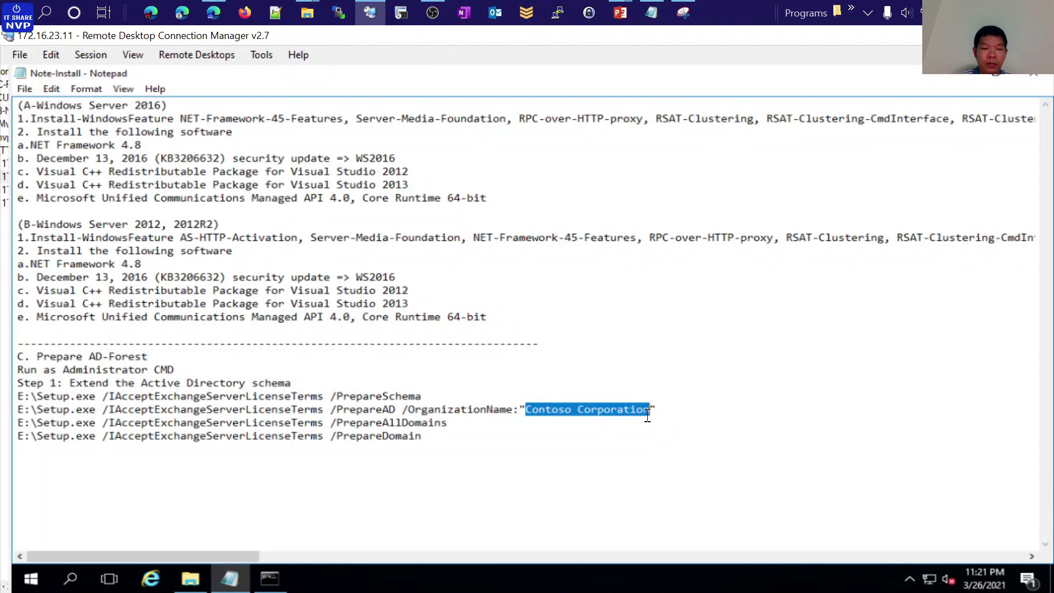
type("Viettechgroup")
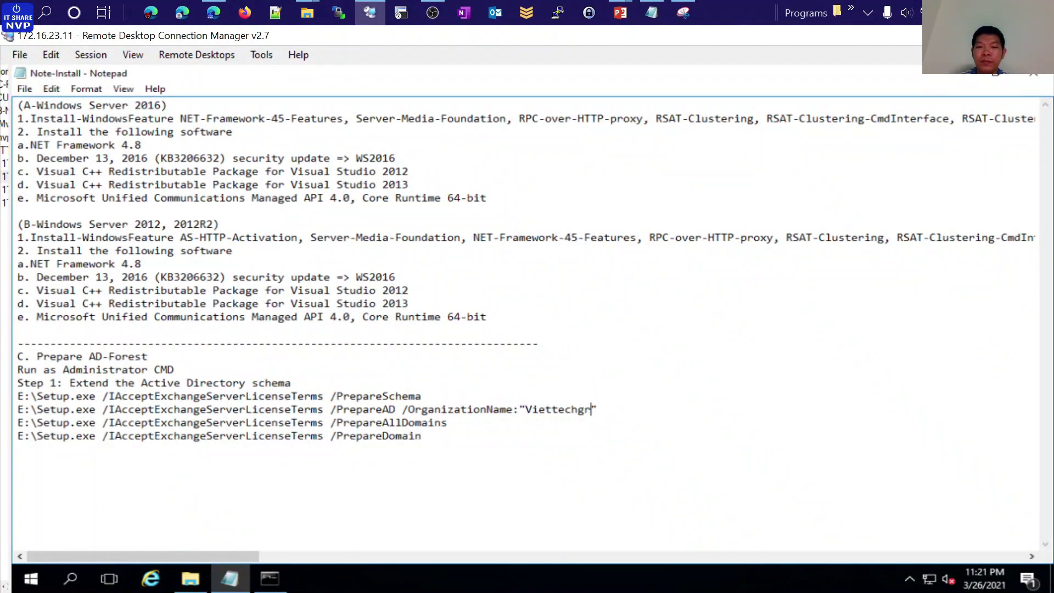
left_click_drag(618, 411, 39, 410)
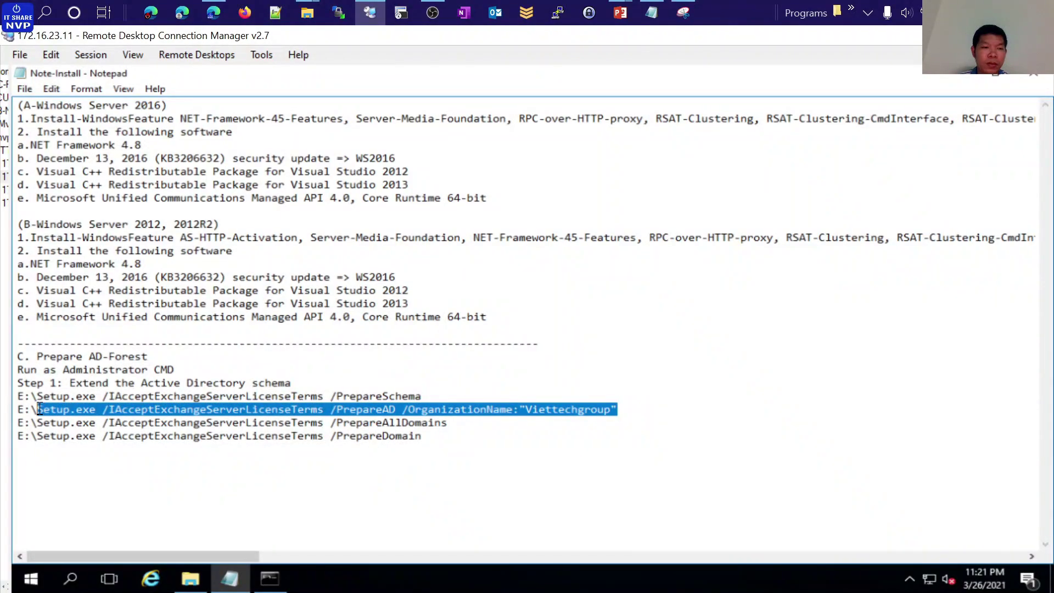
key("ctrl+c")
left_click(269, 579)
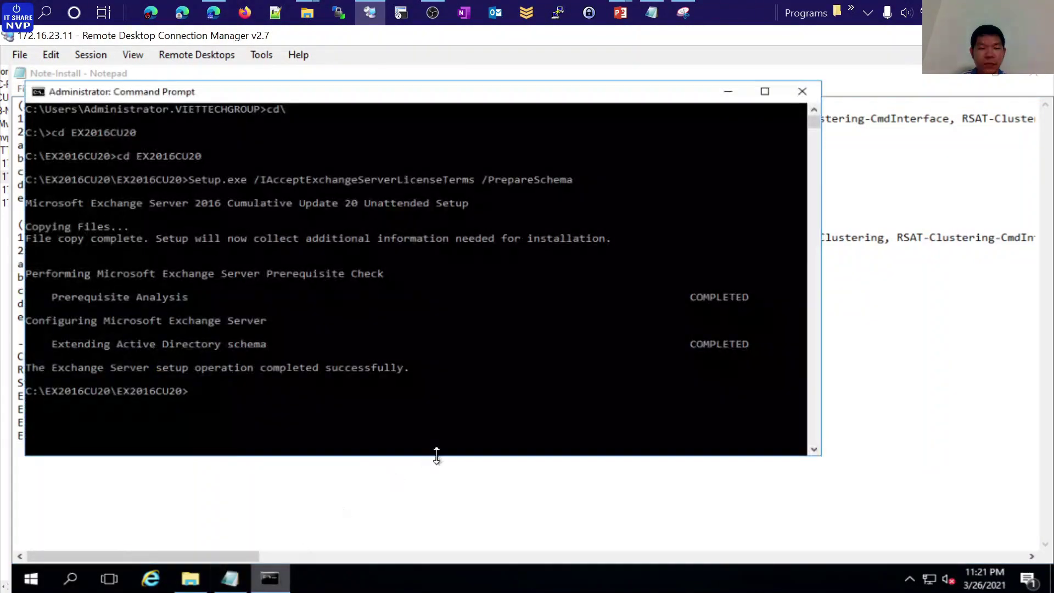
right_click(461, 378)
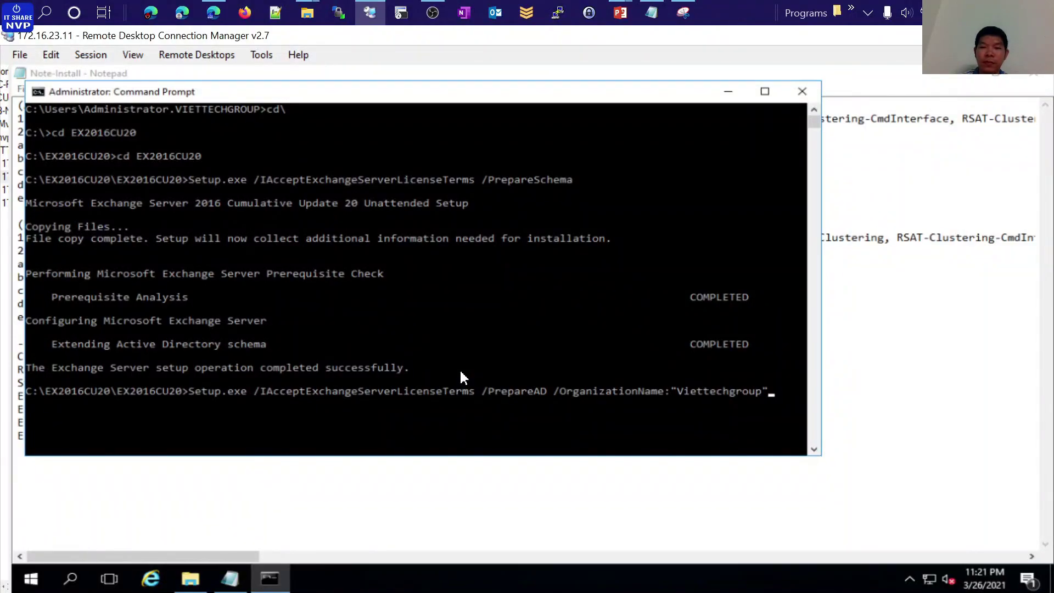
Run the Viettechgroup PrepareAD command and wait until Organization Preparation shows COMPLETED
key("Return")
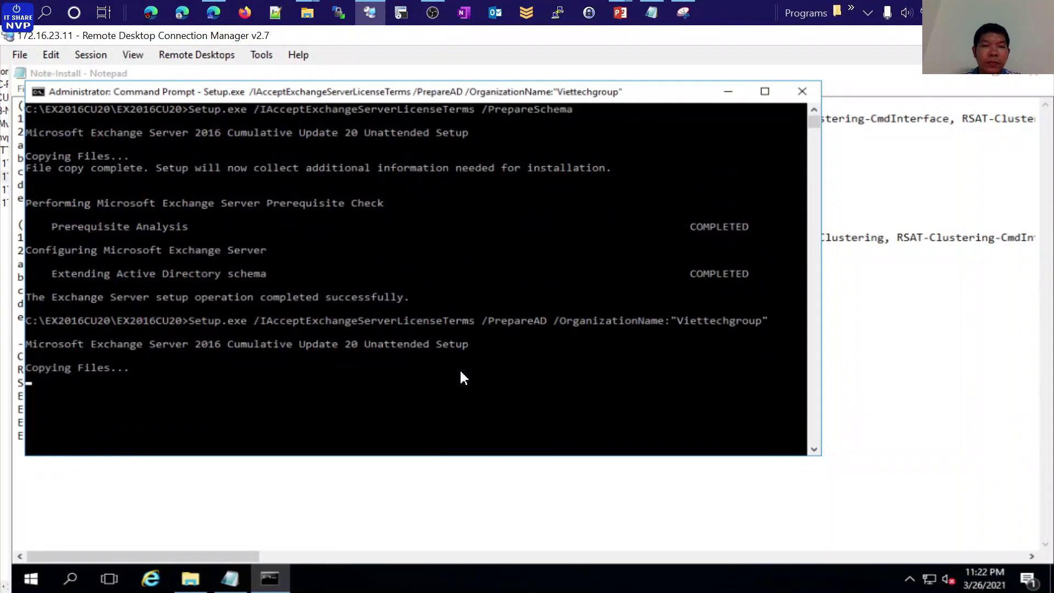
scroll(461, 377, "up", 3)
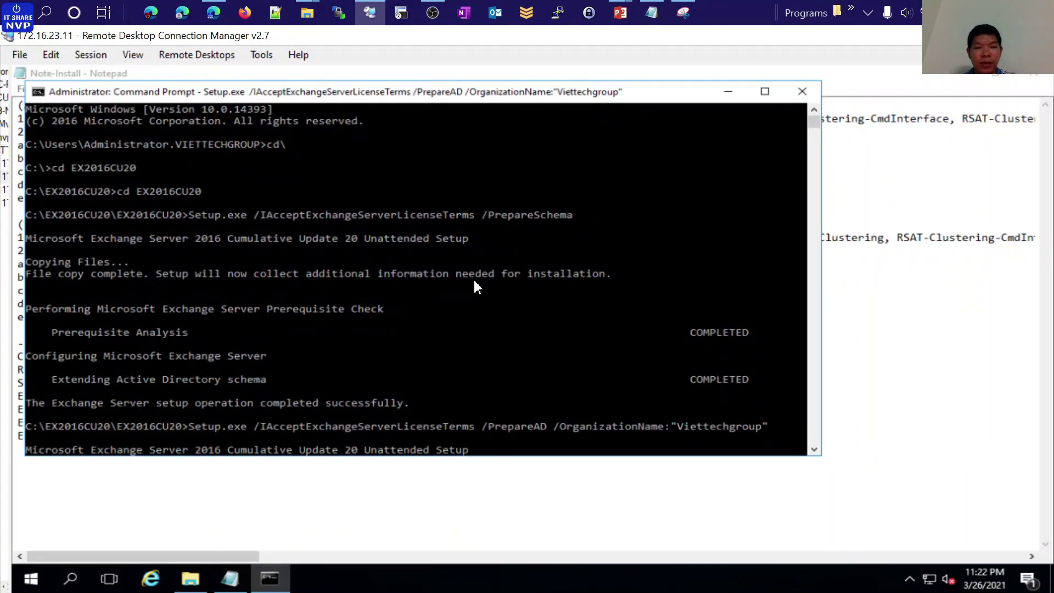
scroll(475, 285, "down", 2)
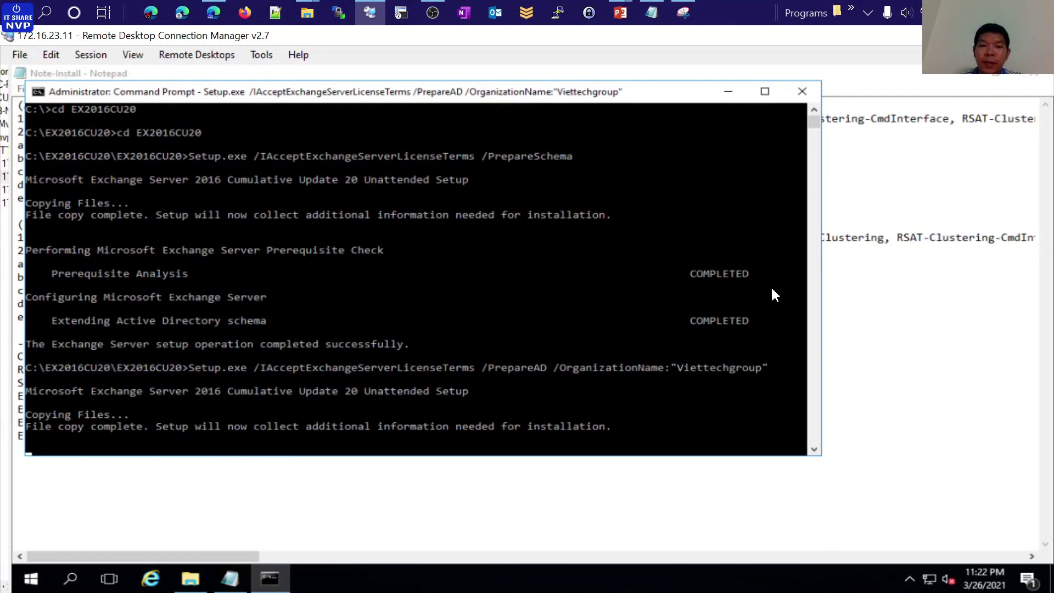
left_click(815, 451)
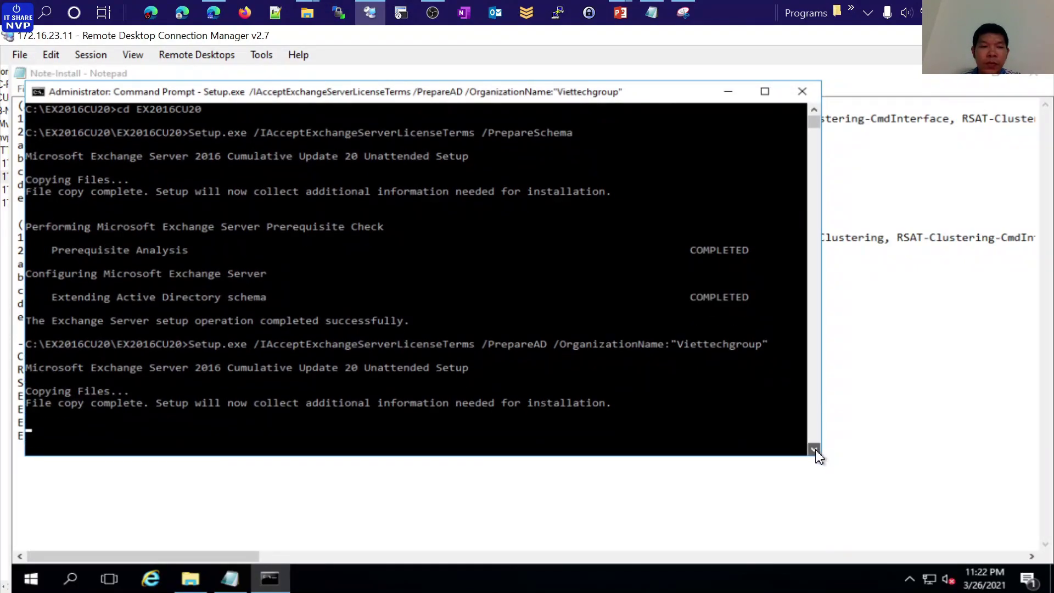
left_click(815, 451)
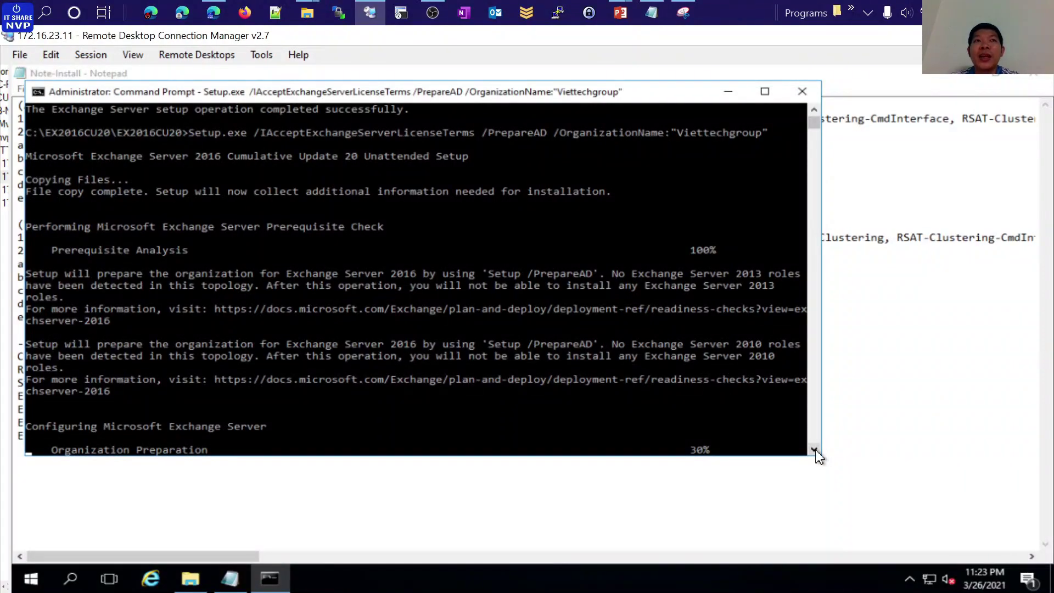
scroll(818, 456, "down", 2)
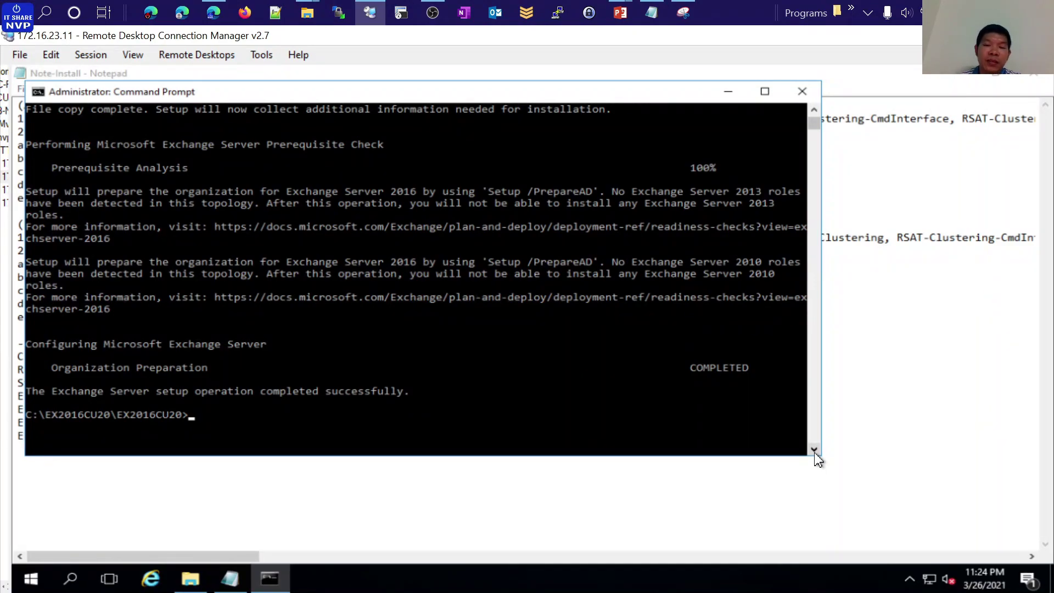
left_click(672, 518)
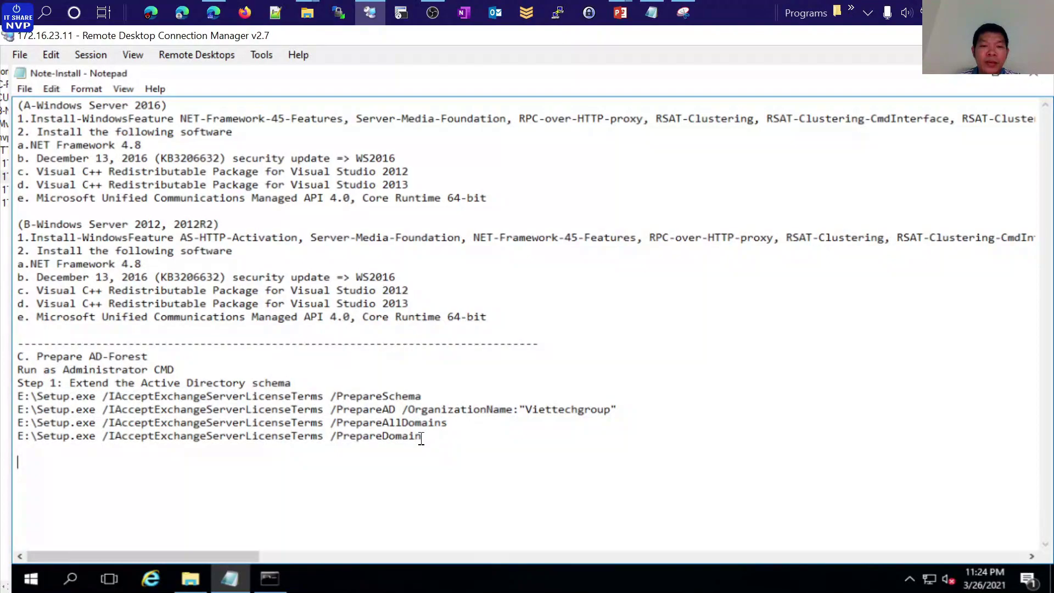
Copy Setup.exe /PrepareDomain from the notes, paste it into the admin Command Prompt, and run it
left_click_drag(422, 437, 37, 437)
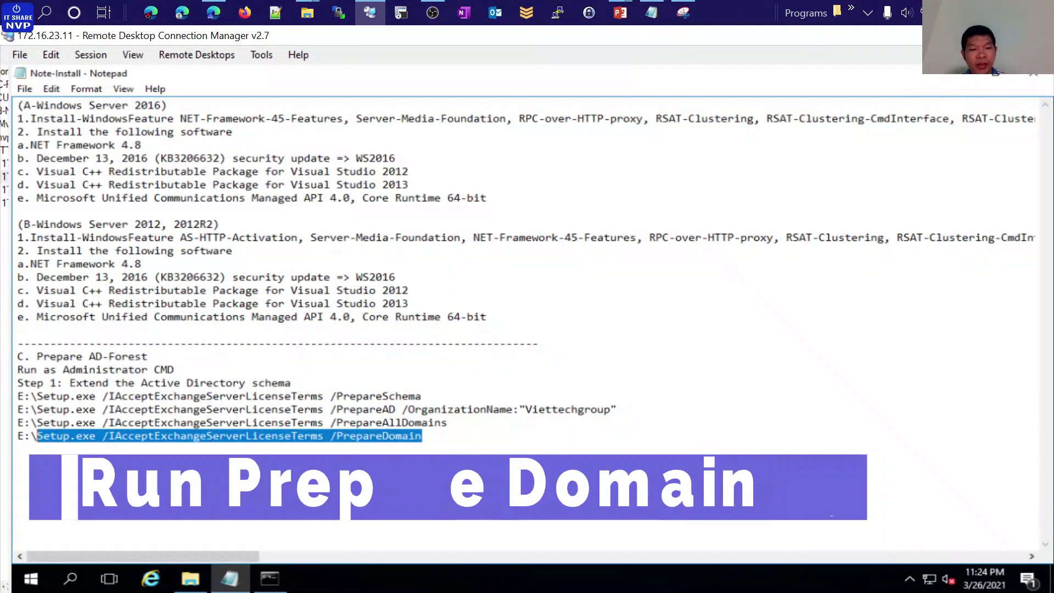
left_click(270, 579)
key("ctrl+v")
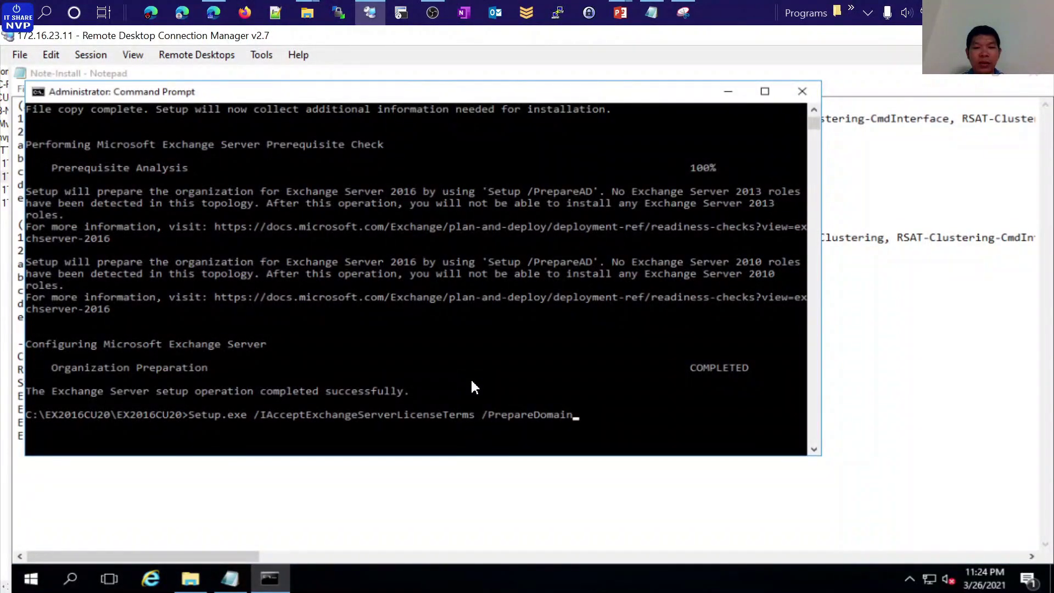
key("Return")
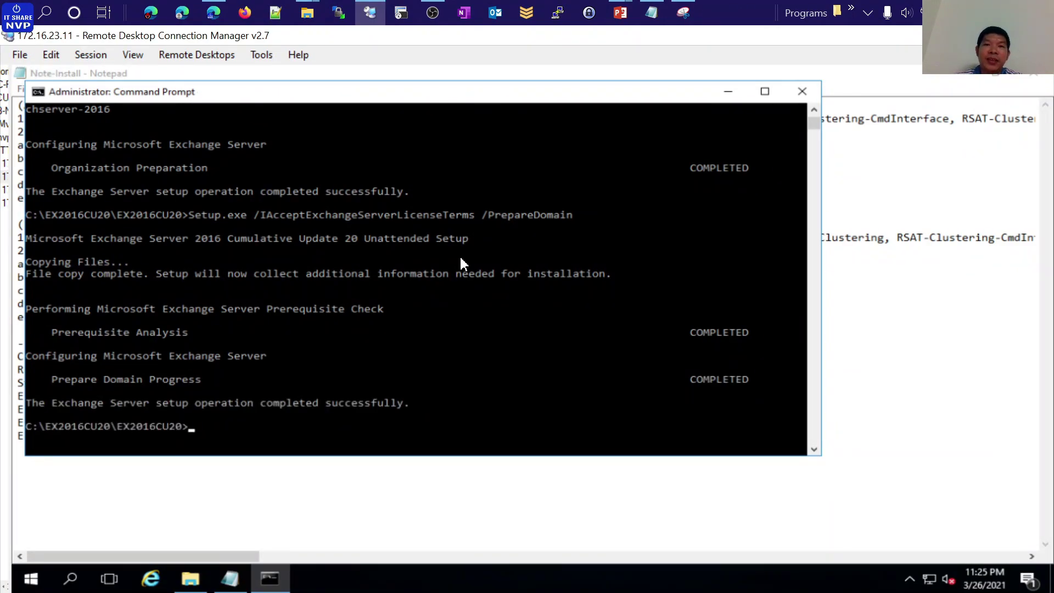
Check the slide listing the setup steps, then return to the remote server session
mouse_move(620, 12)
left_click(670, 91)
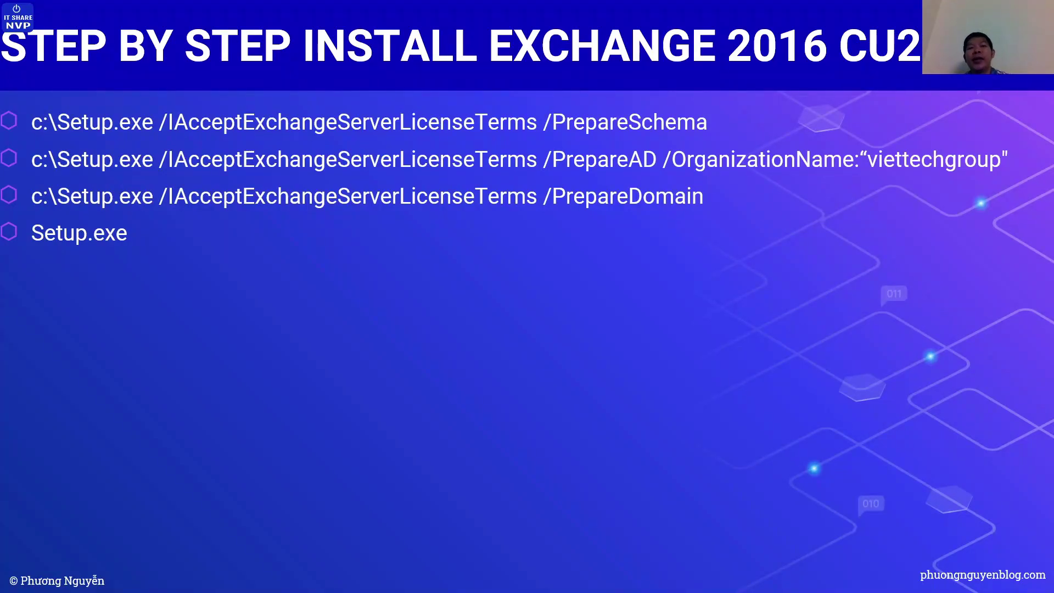
key("super+d")
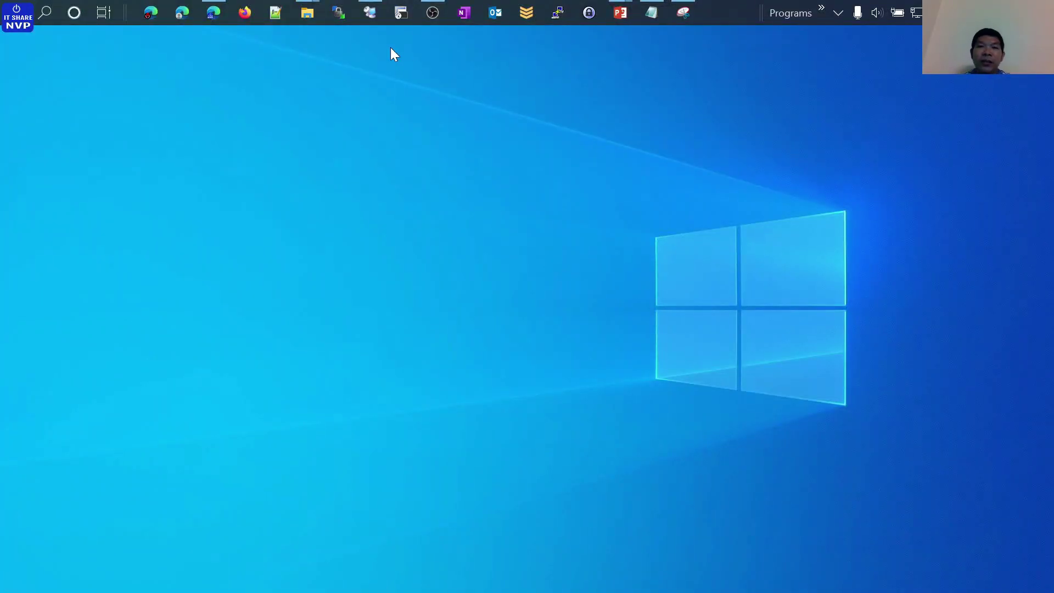
left_click(375, 43)
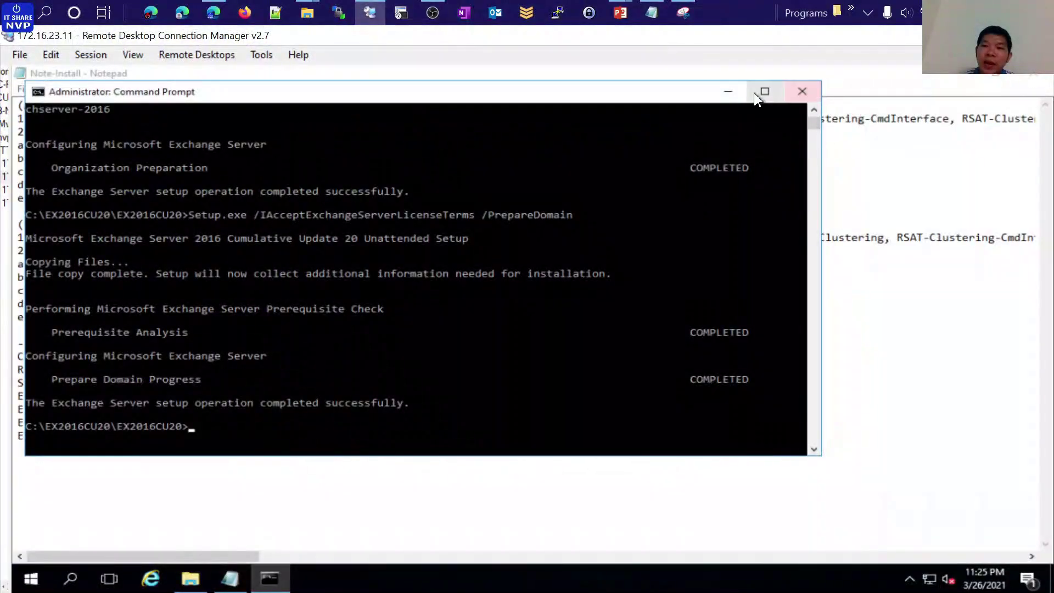
Close the install notes, saving changes to Note-Install.txt
left_click(803, 92)
left_click(1036, 81)
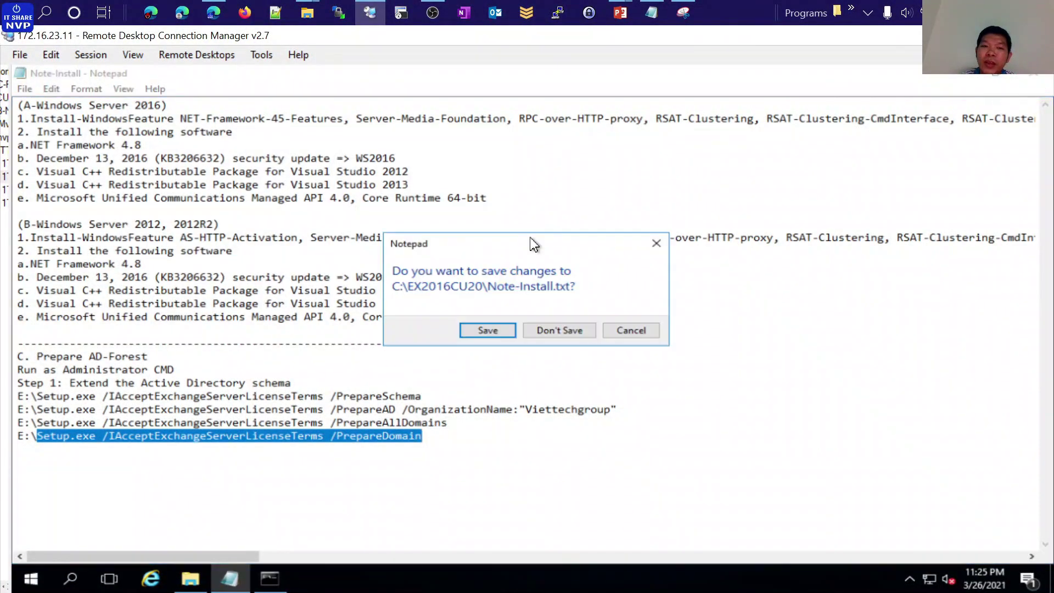
left_click(489, 328)
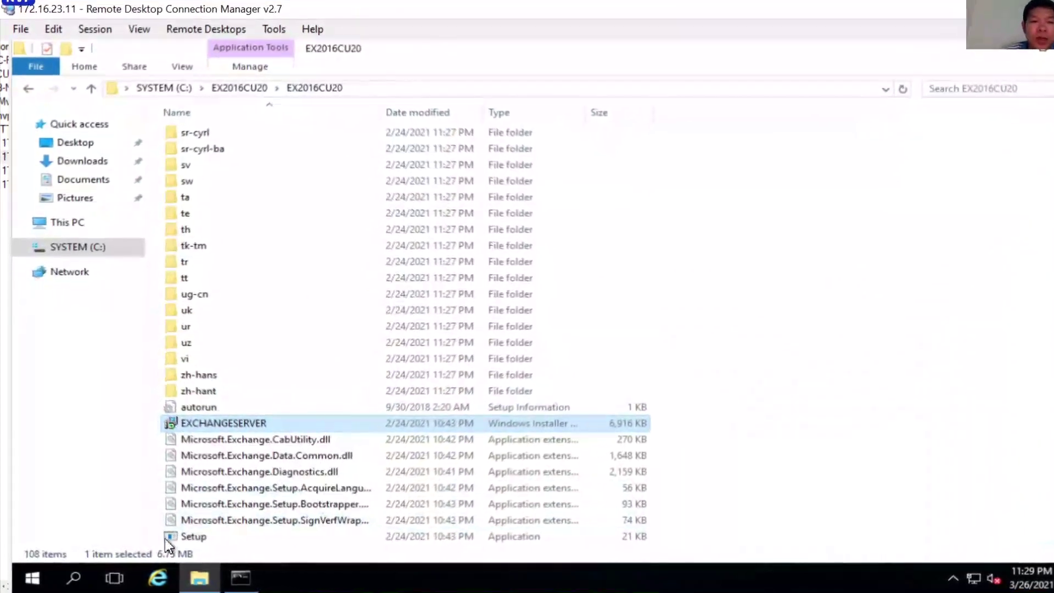
Run Setup from the EX2016CU20 folder as administrator
left_click(188, 538)
left_click(261, 577)
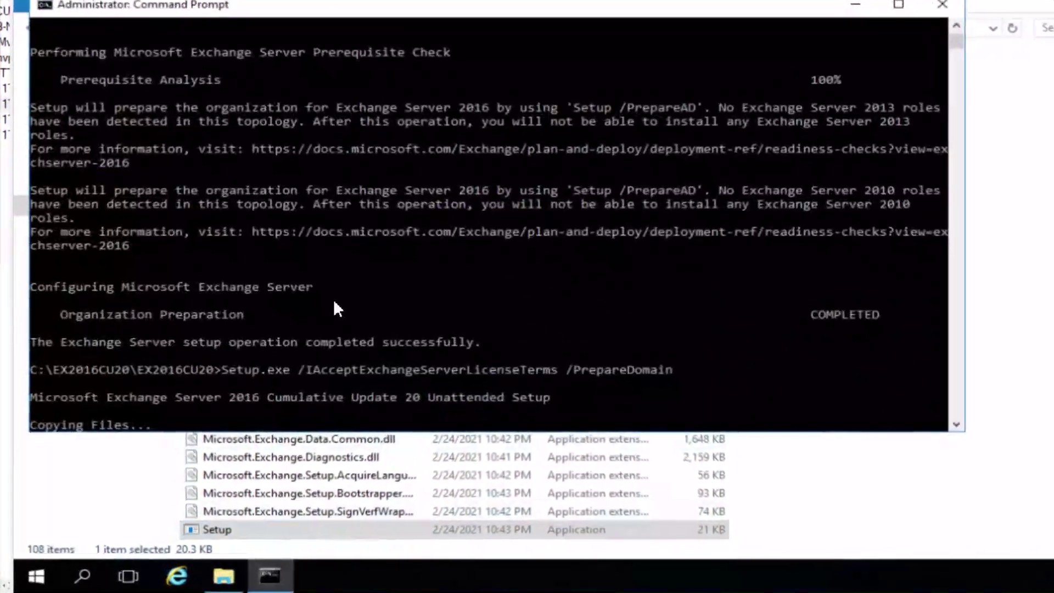
left_click(890, 16)
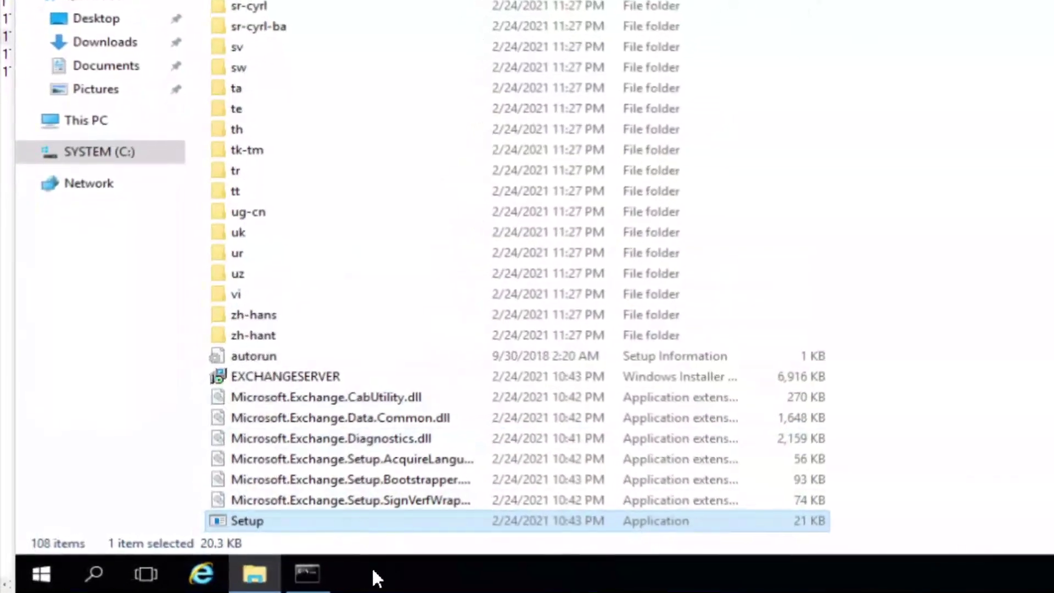
right_click(290, 513)
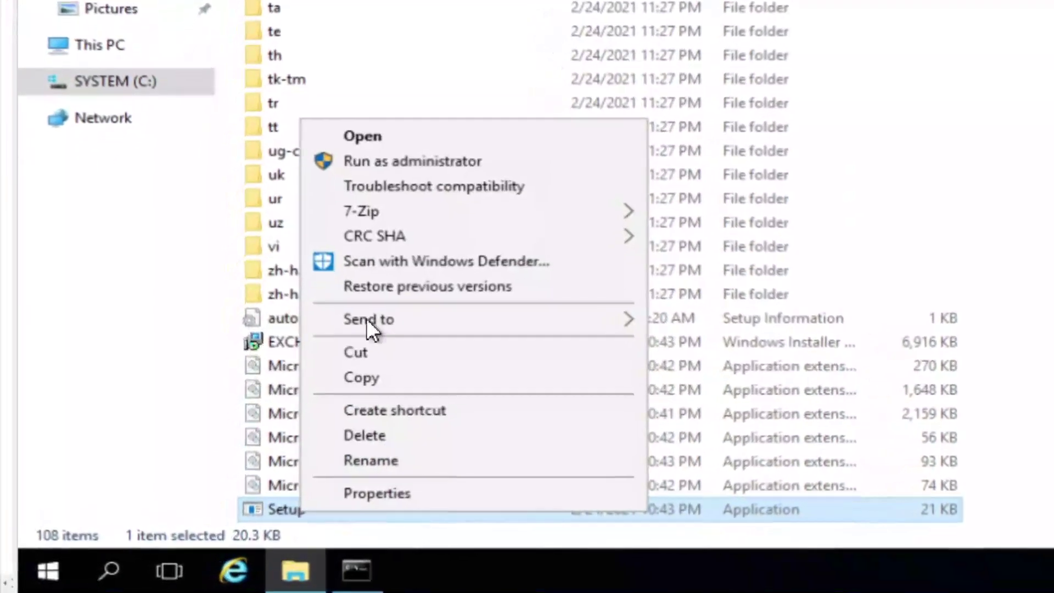
left_click(431, 122)
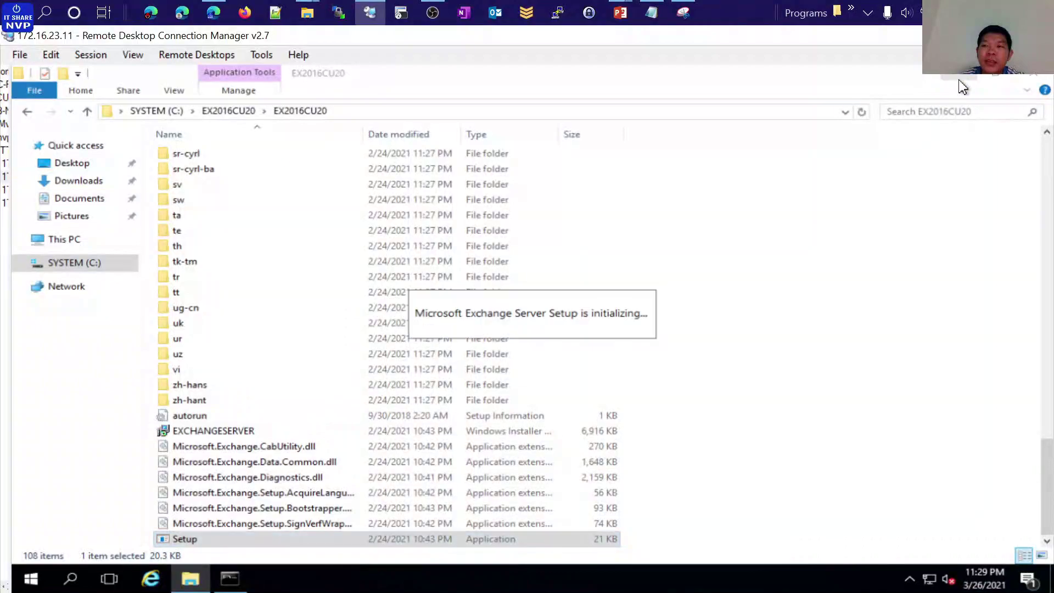
Move File Explorer aside and let Exchange Setup check online for updates
left_click(961, 82)
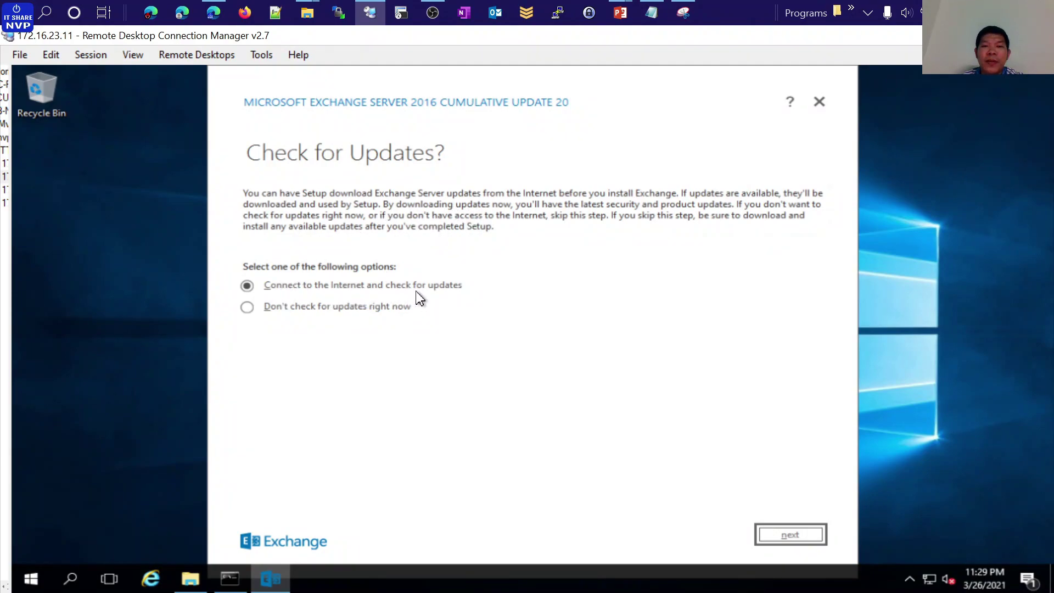
left_click(791, 535)
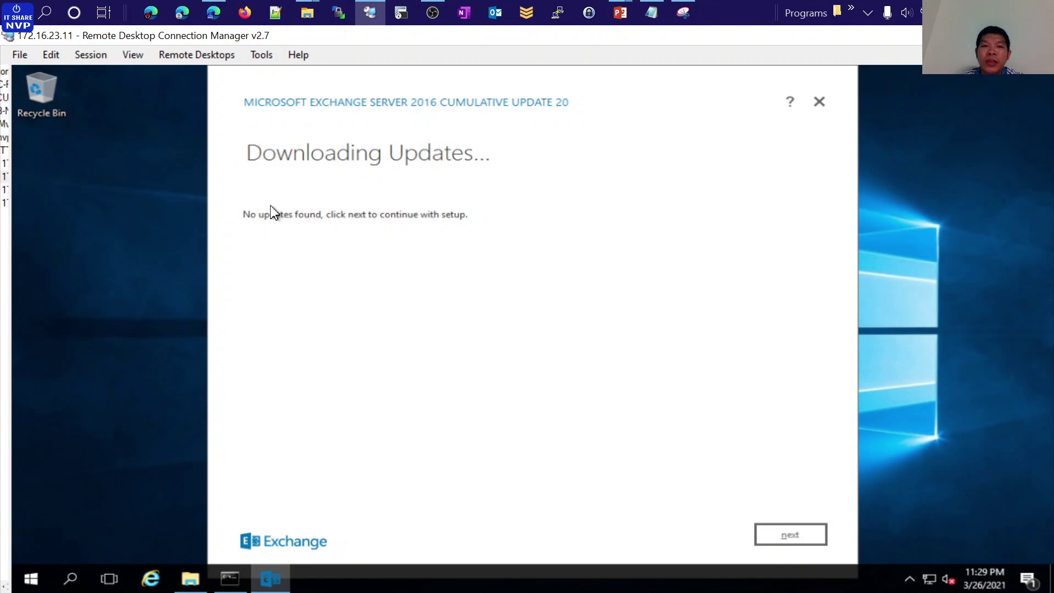
Continue past the update check and wait while Setup copies its files
left_click(792, 535)
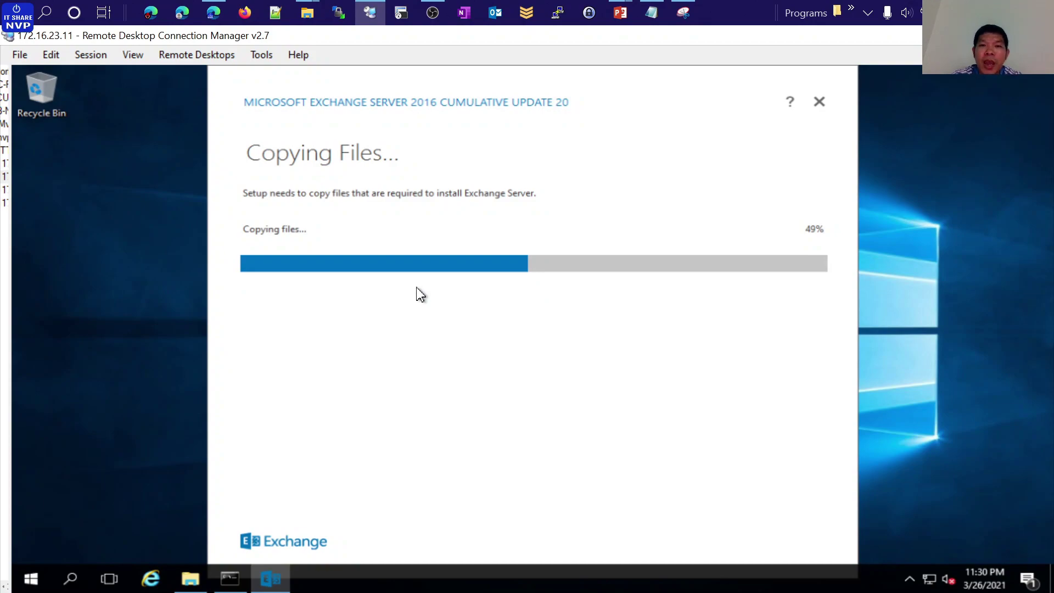
left_click(191, 578)
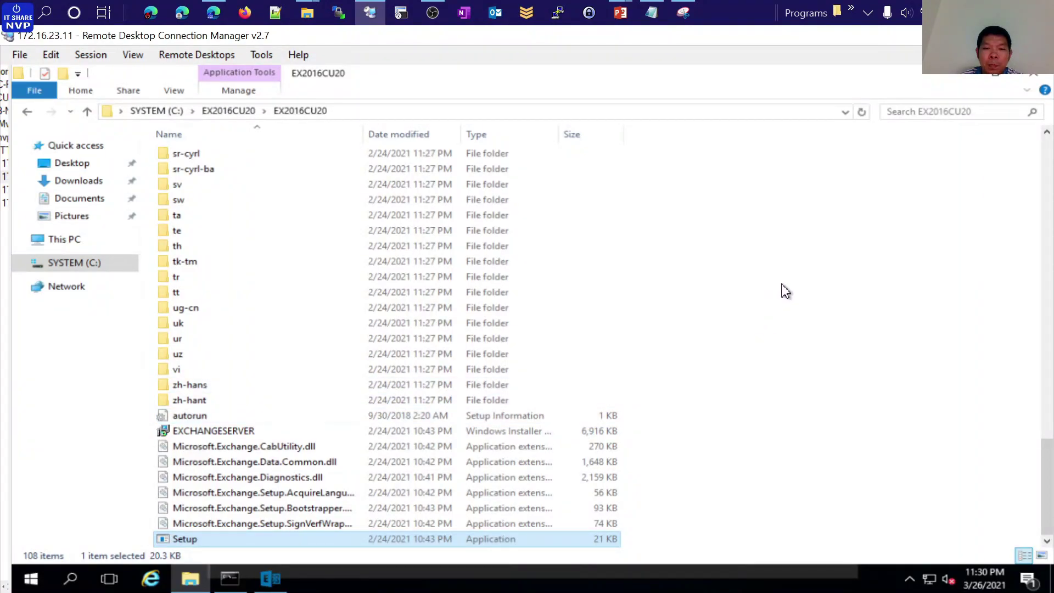
left_click(995, 74)
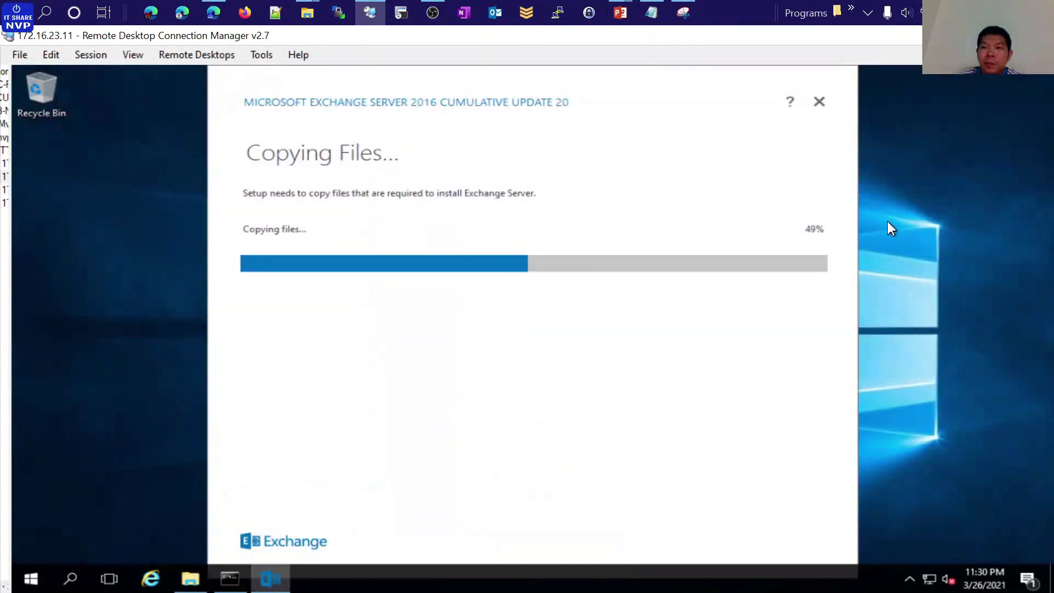
right_click(89, 225)
left_click(112, 264)
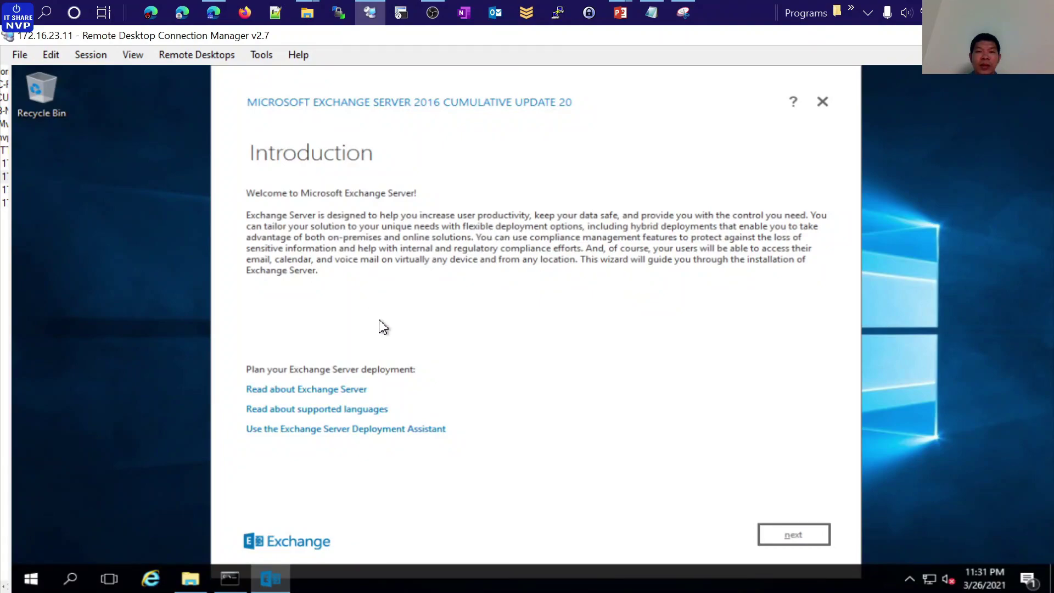
Pass the introduction, accept the license terms, and keep the recommended settings
left_click(794, 541)
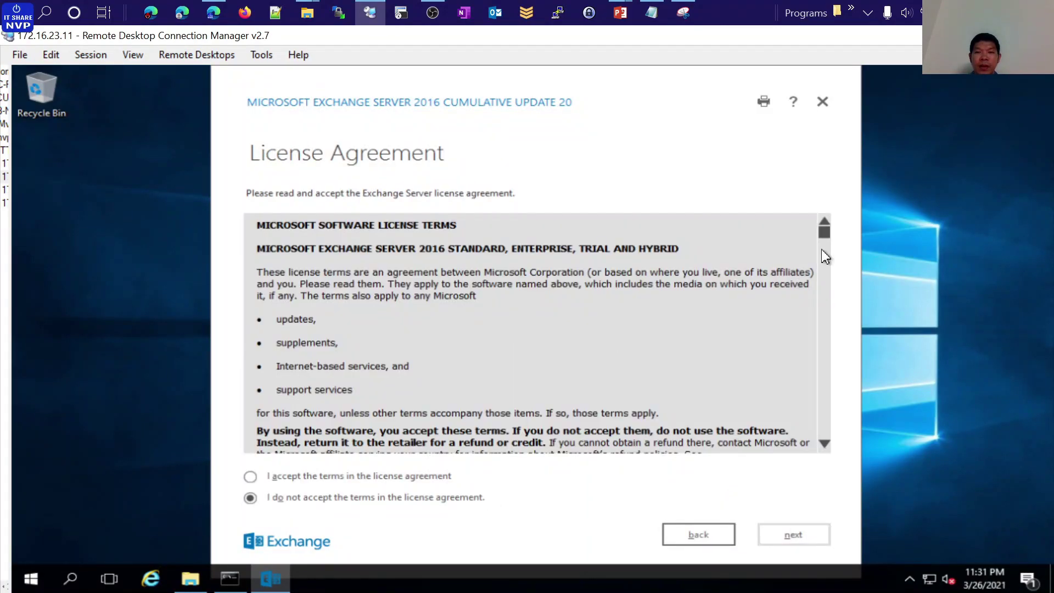
left_click_drag(830, 242, 818, 441)
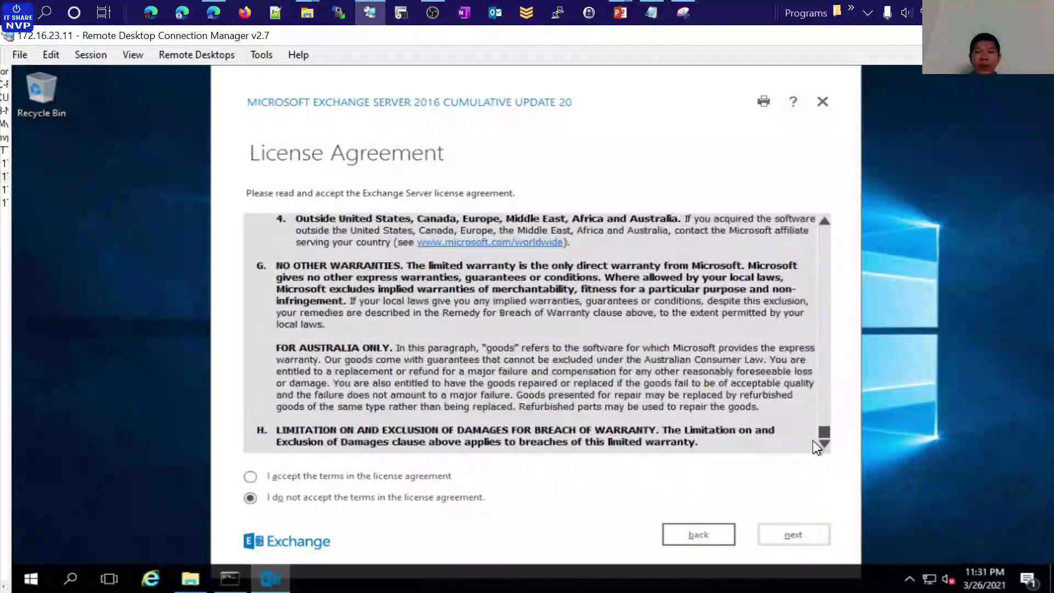
left_click(251, 477)
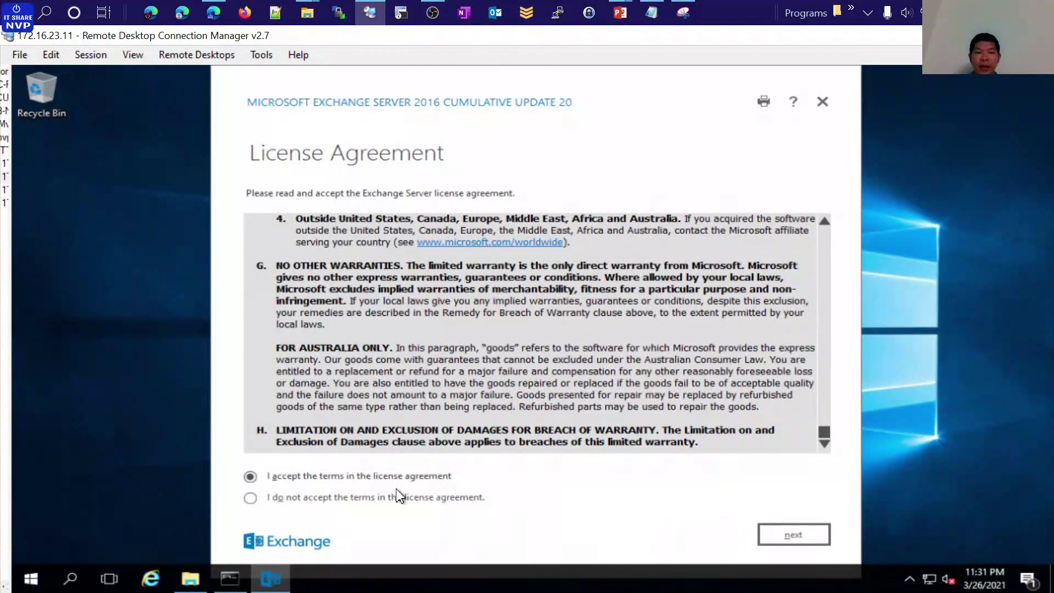
left_click(791, 541)
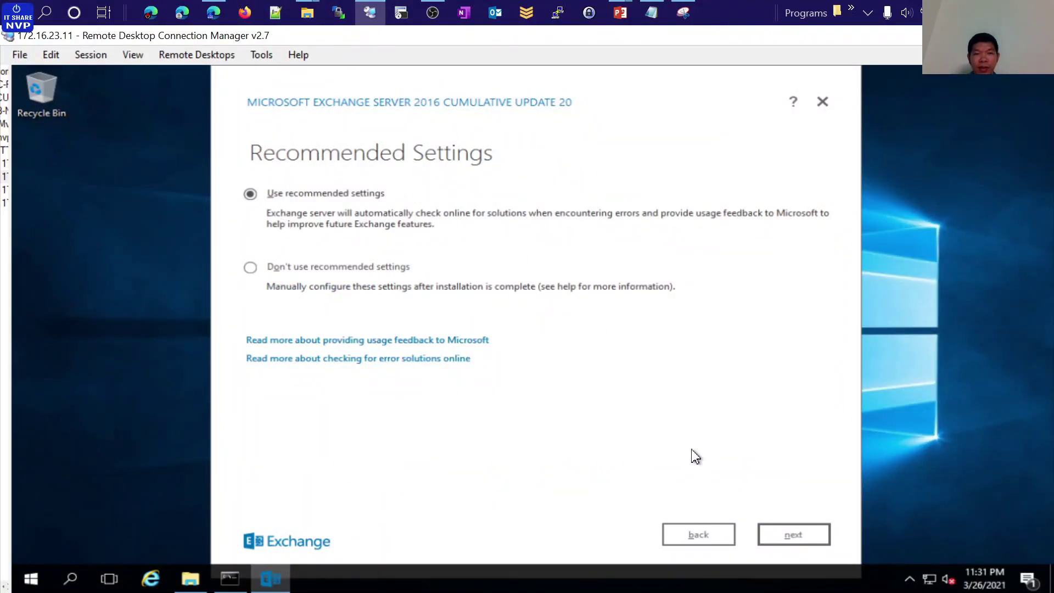
left_click(793, 536)
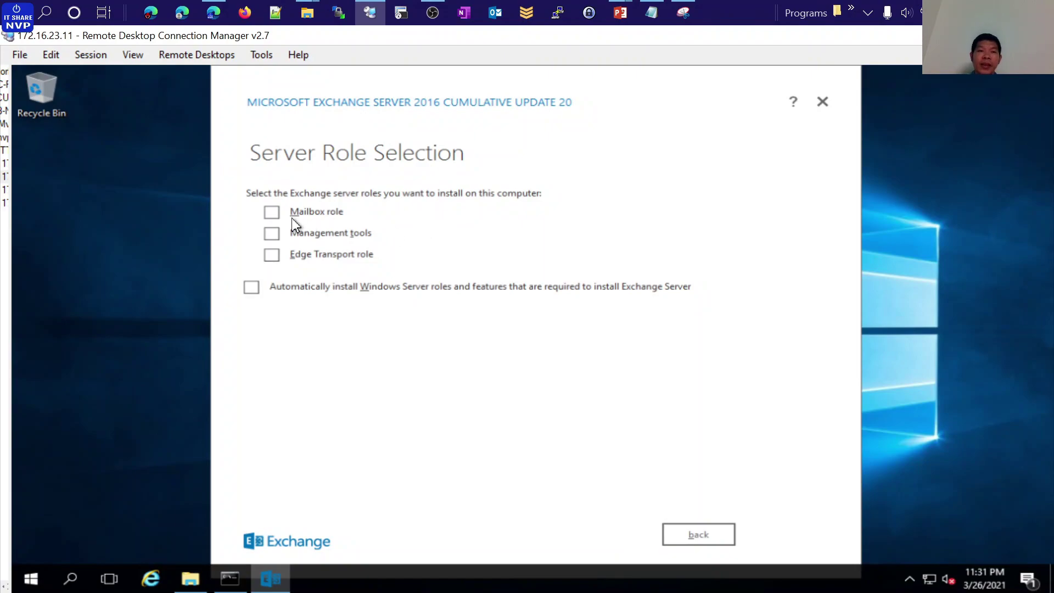
Select the Mailbox role and automatic install of required Windows Server roles and features
left_click(271, 212)
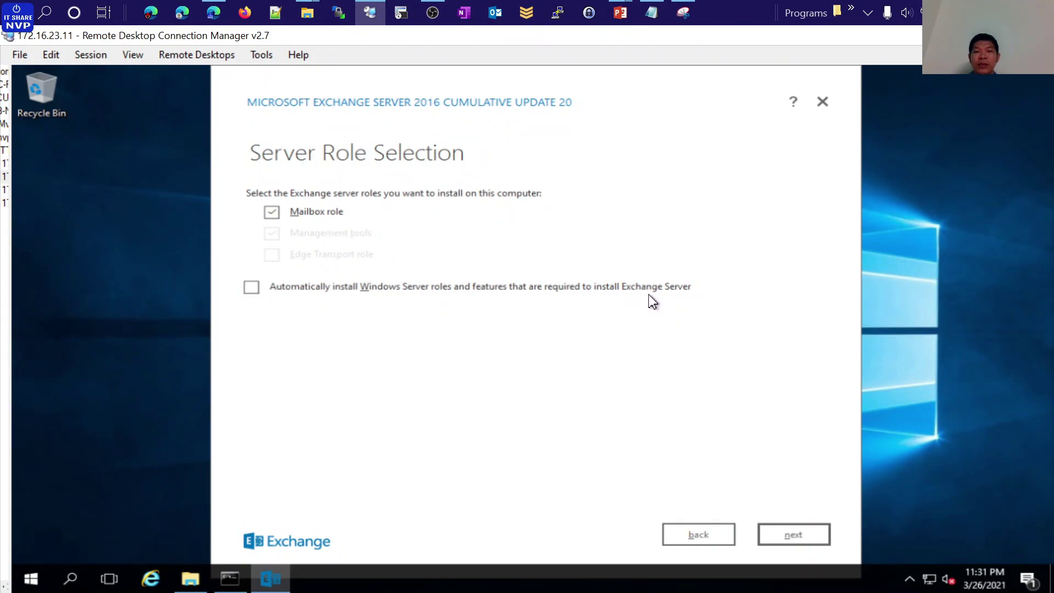
left_click(254, 289)
left_click(800, 536)
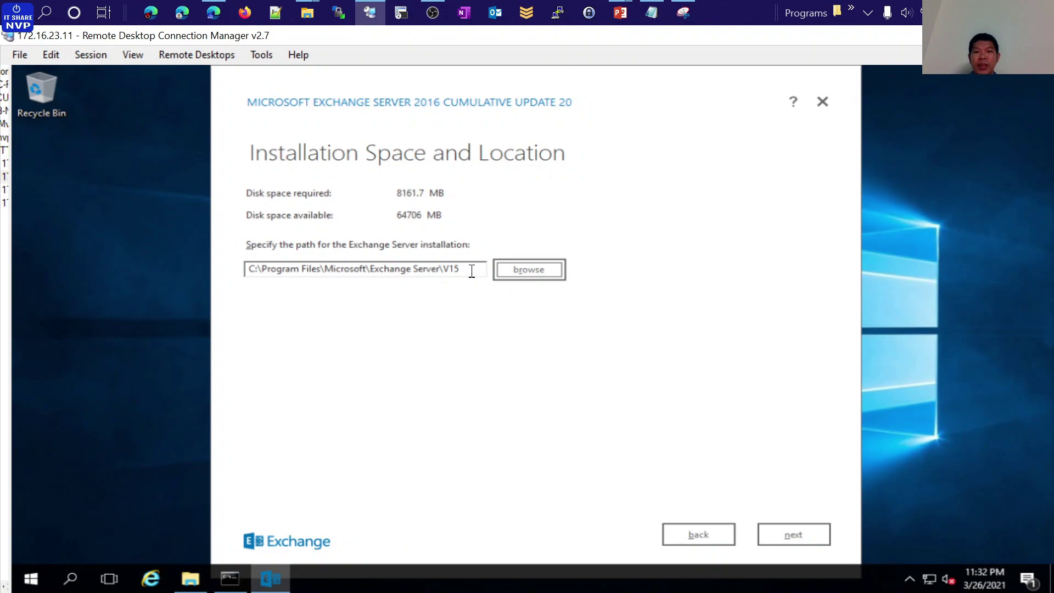
Keep the default V15 installation path and leave malware scanning enabled
left_click_drag(470, 269, 252, 267)
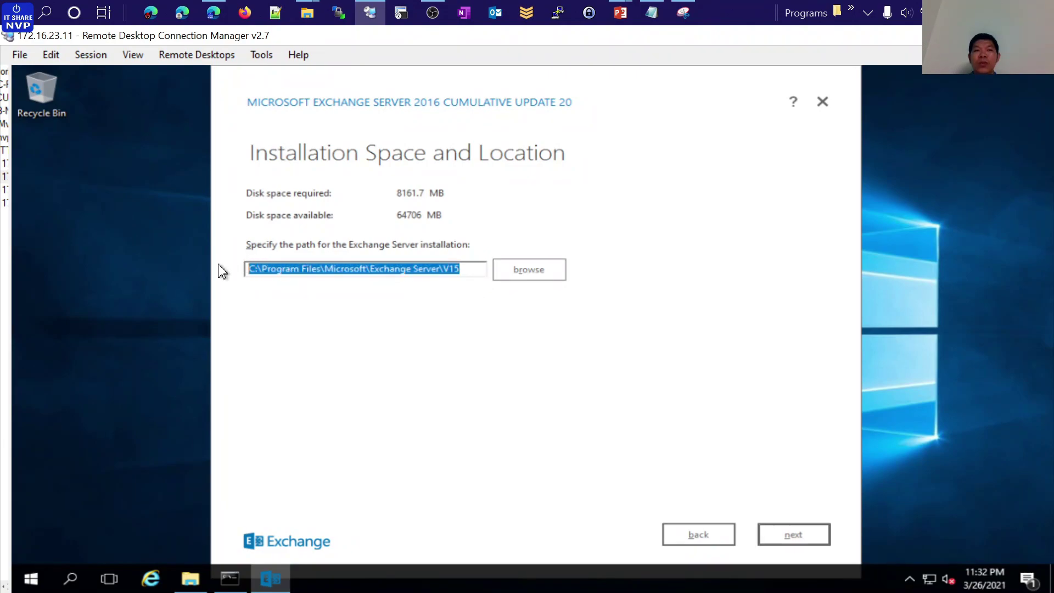
left_click(793, 536)
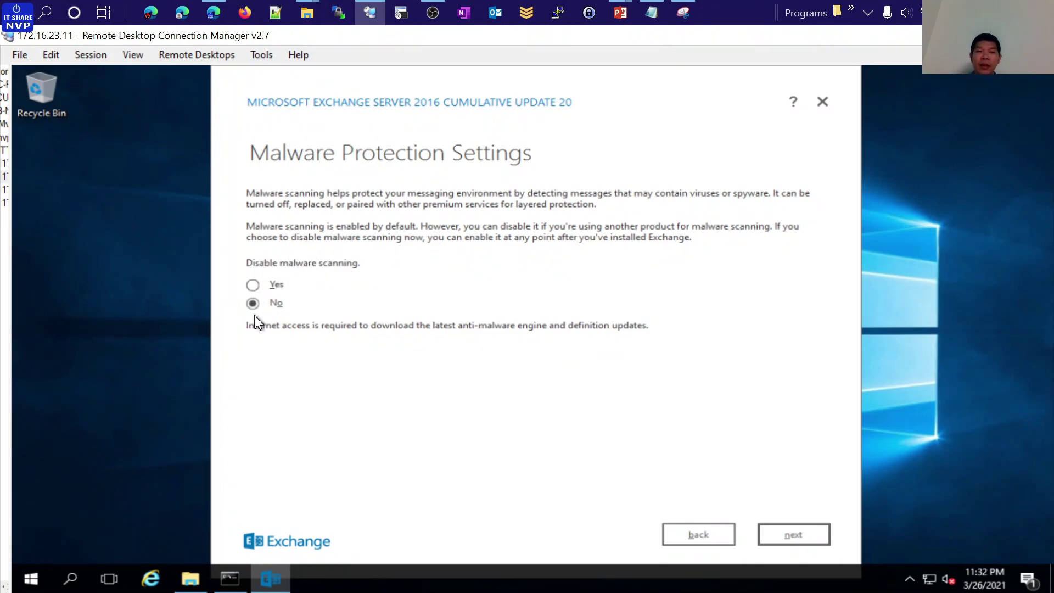
left_click(793, 537)
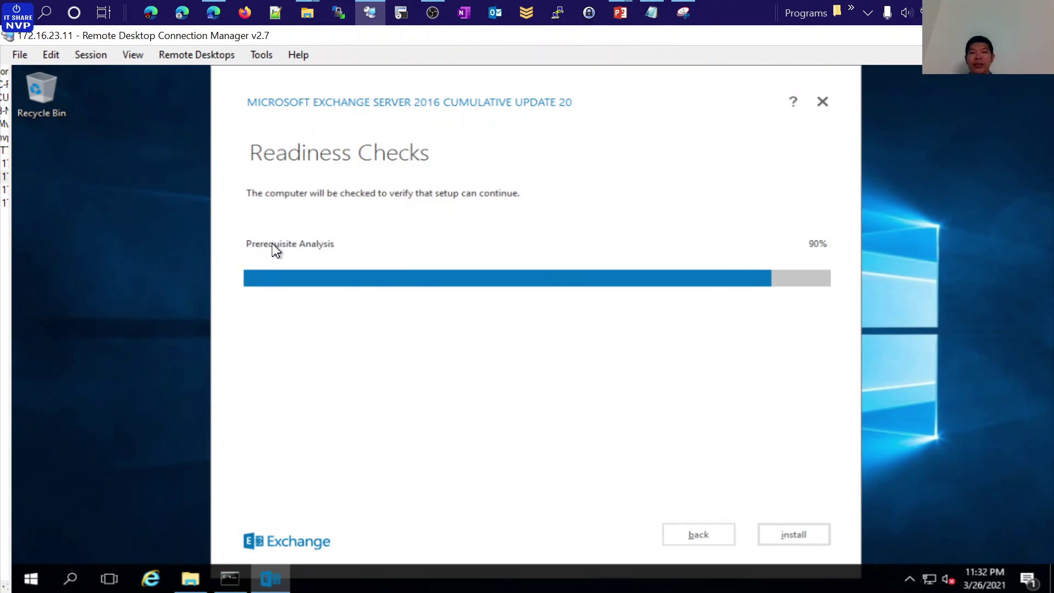
Scroll back through the Command Prompt's schema and domain preparation output, then return to Setup
left_click(230, 578)
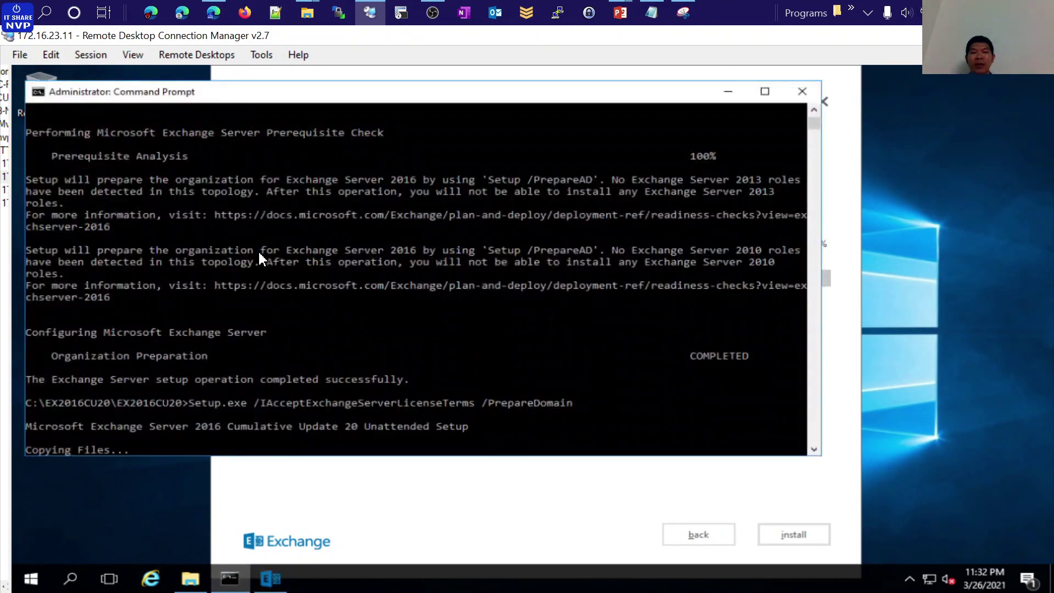
scroll(302, 254, "up", 12)
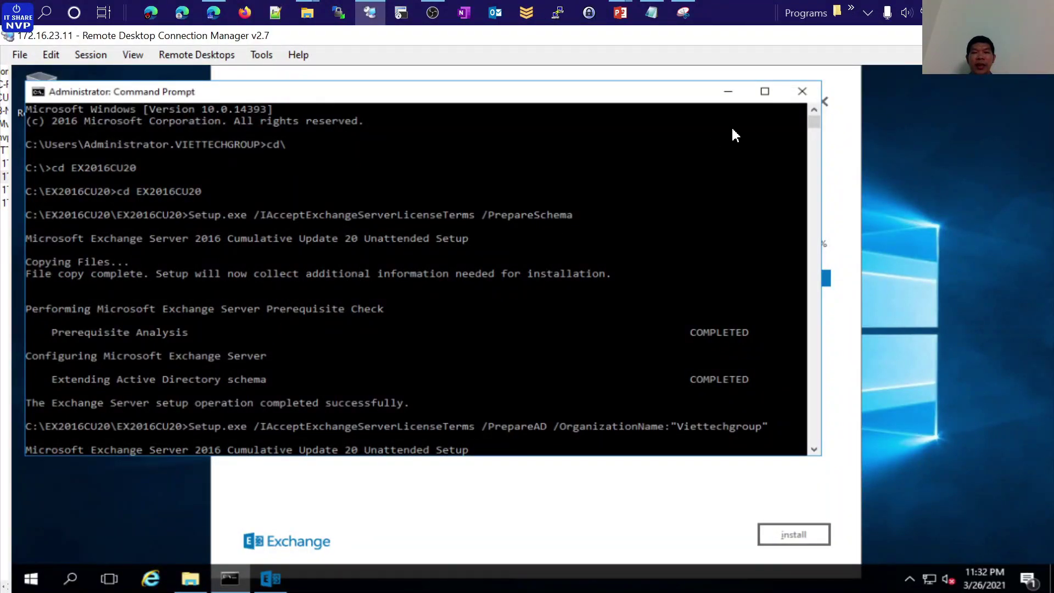
left_click(731, 100)
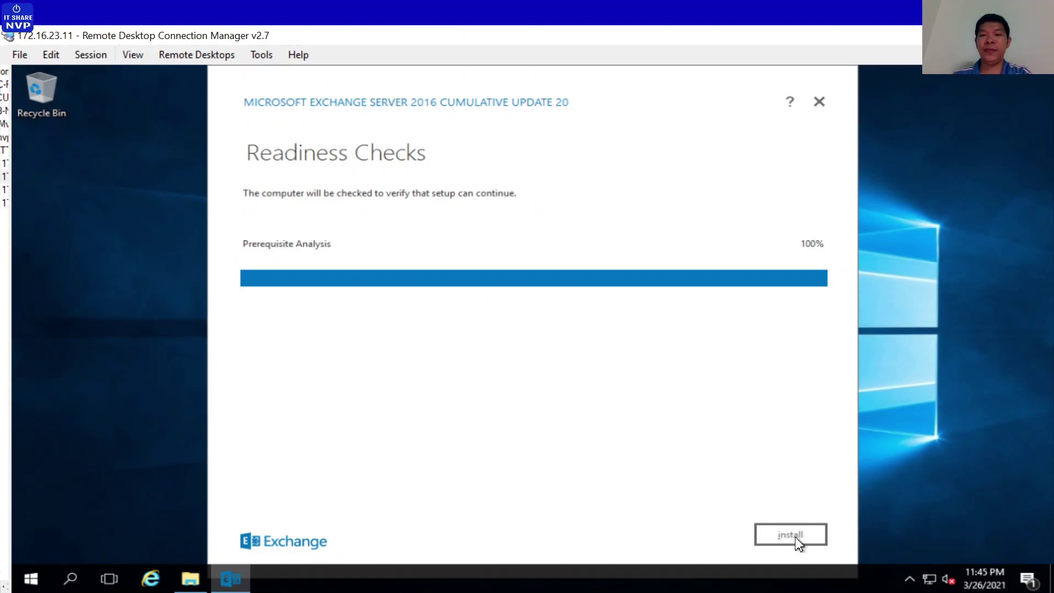
Install Exchange, note the reboot-required message, and finish the wizard
left_click(798, 541)
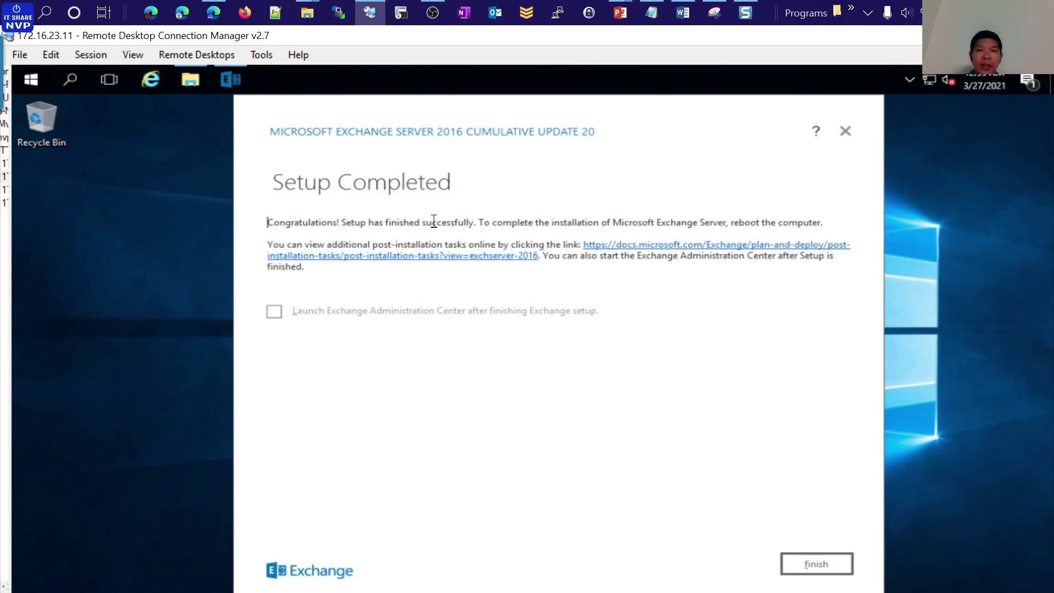
left_click_drag(480, 222, 821, 222)
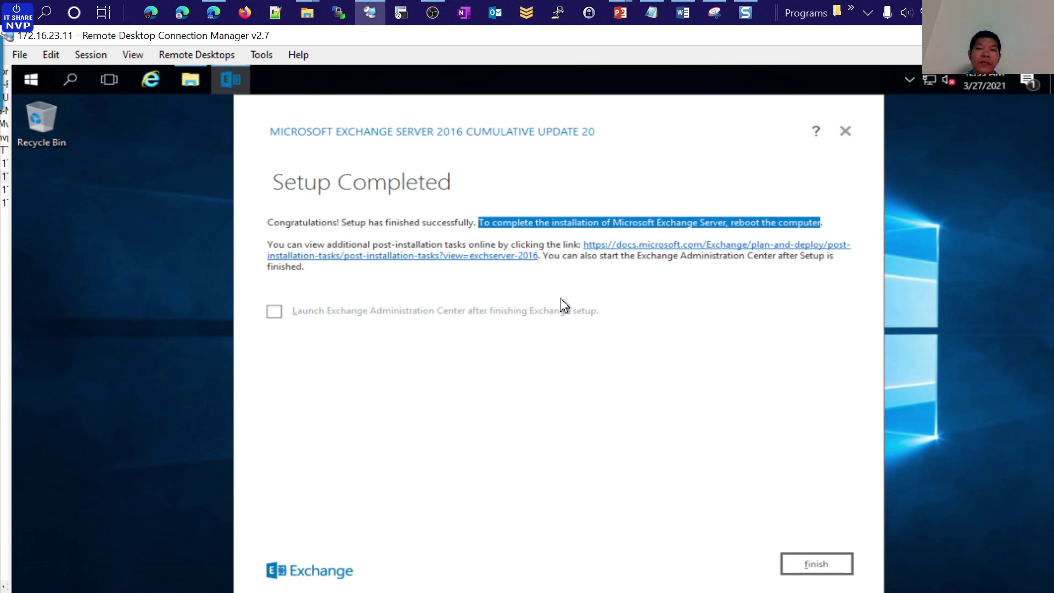
left_click(817, 565)
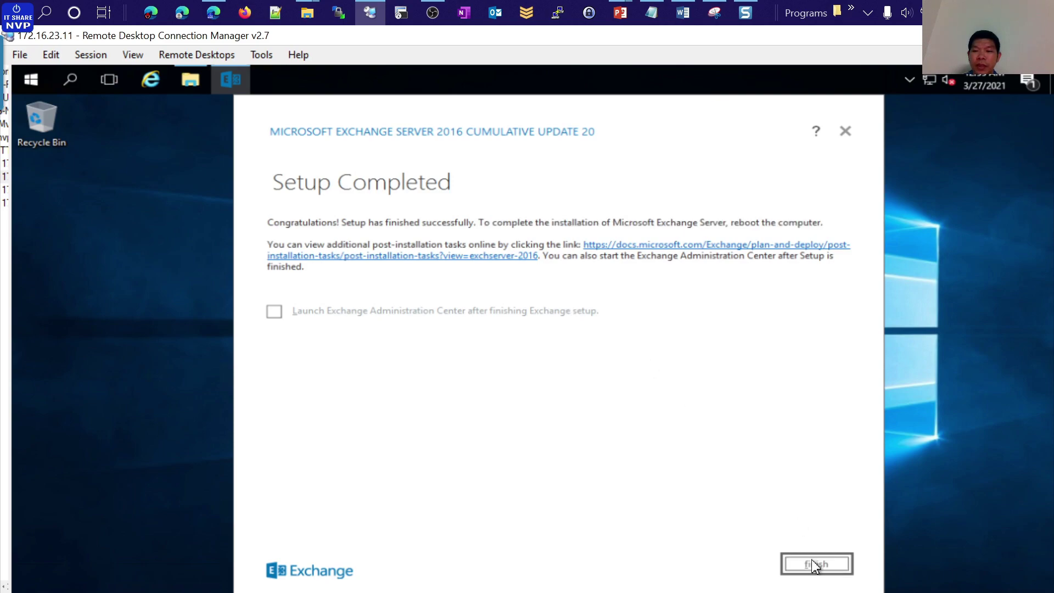
Refresh the desktop and check the hidden notification area icons
right_click(433, 272)
left_click(472, 312)
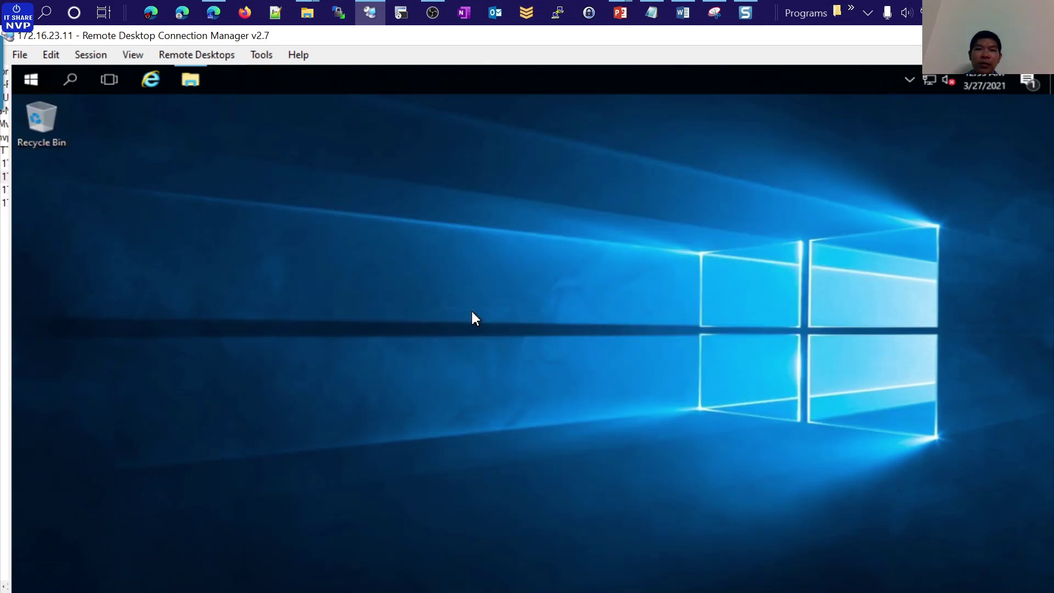
left_click(910, 81)
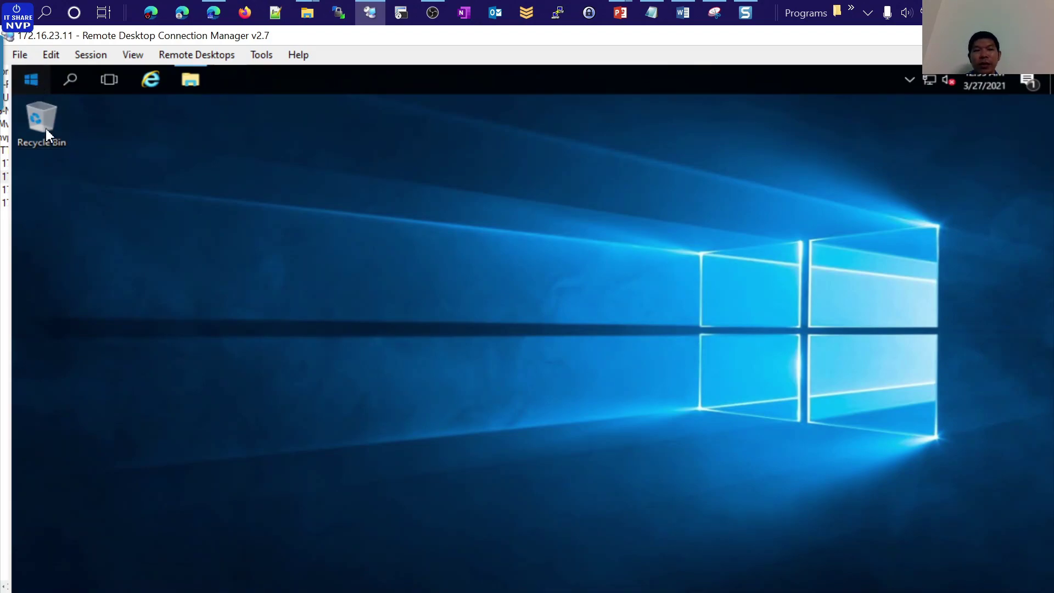
Open the file location of the Exchange Administrative Center shortcut from the Start menu
left_click(31, 80)
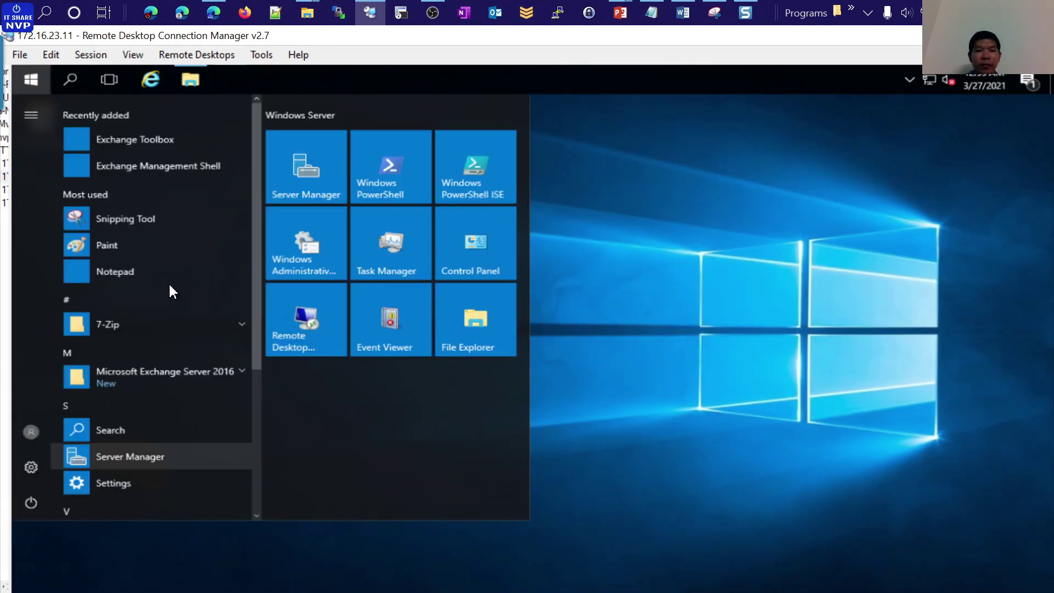
scroll(170, 264, "down", 3)
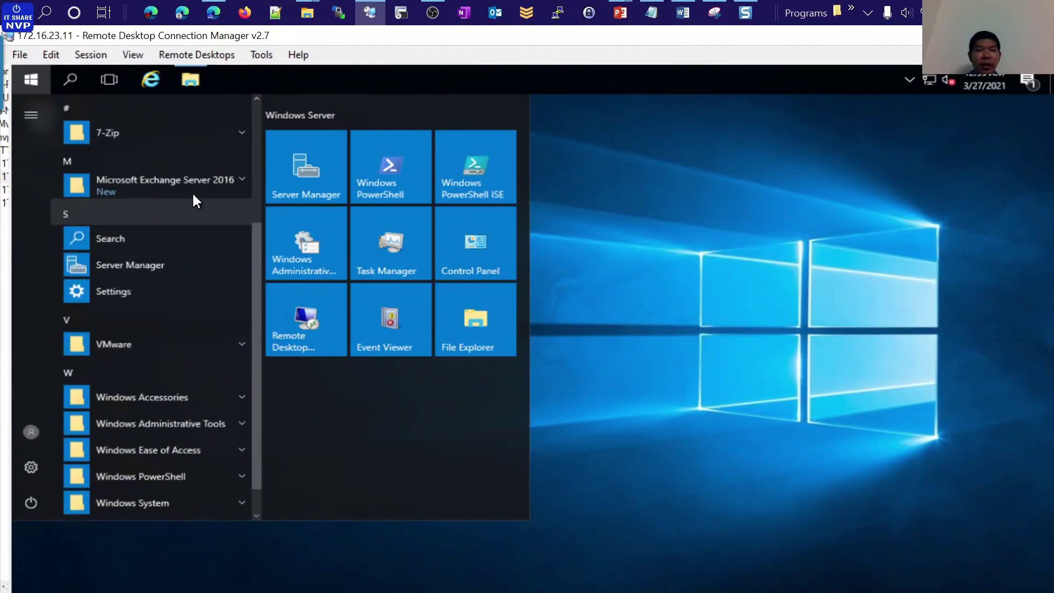
left_click(178, 189)
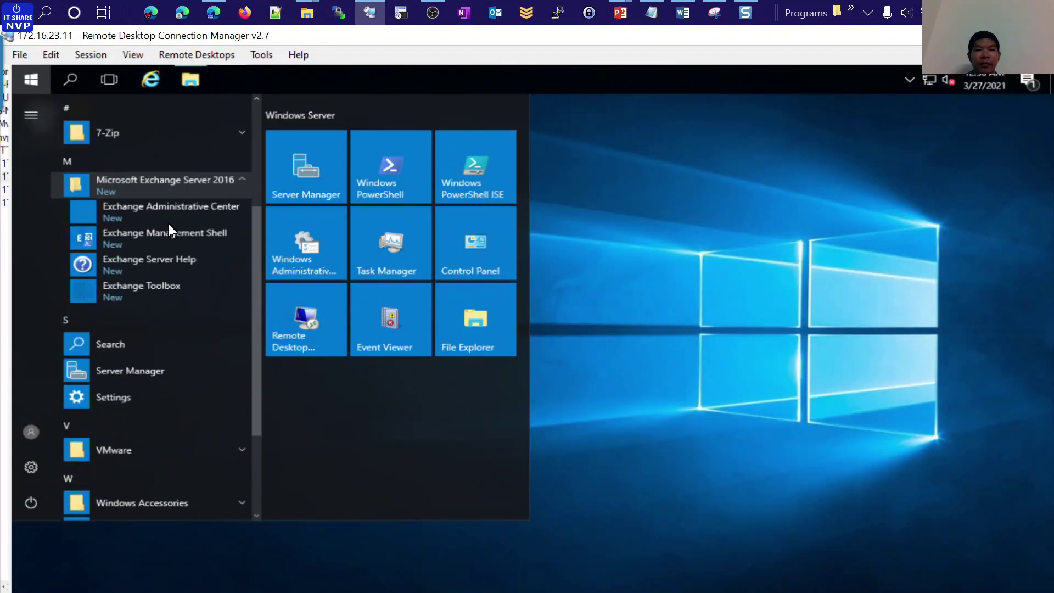
left_click(113, 210)
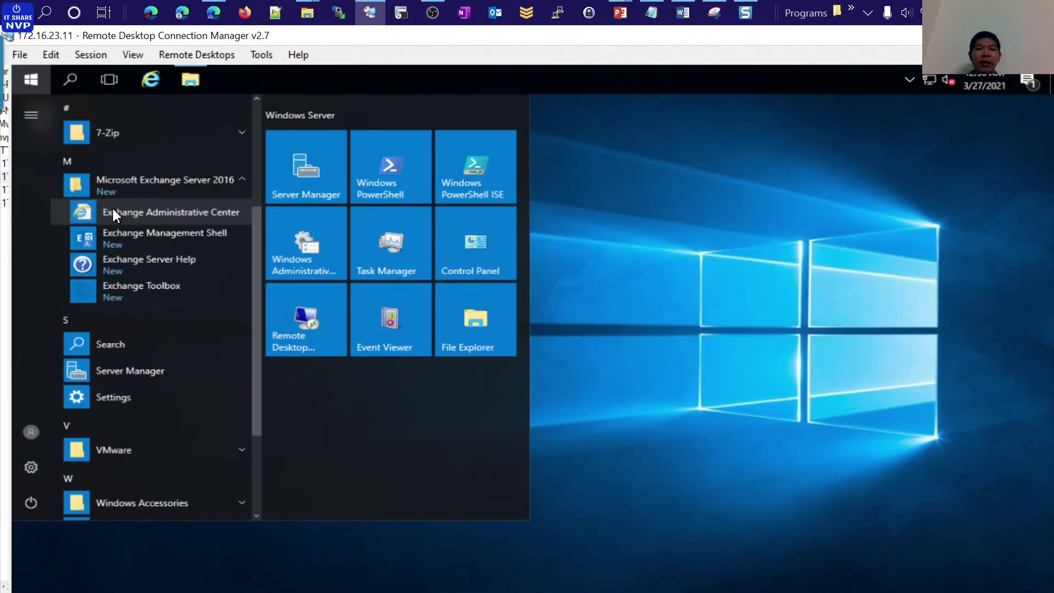
left_click(131, 212)
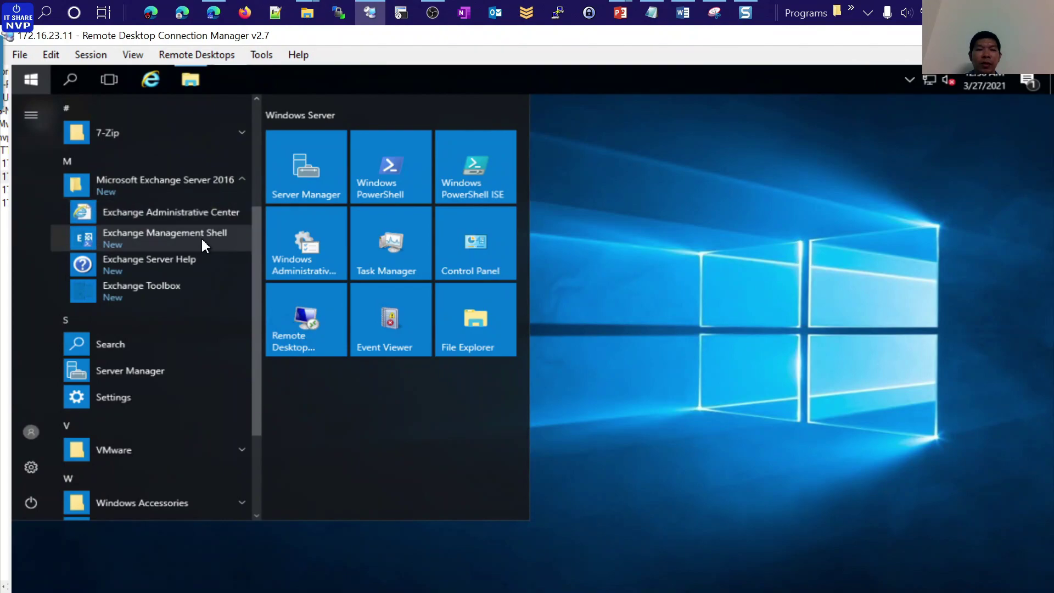
right_click(213, 212)
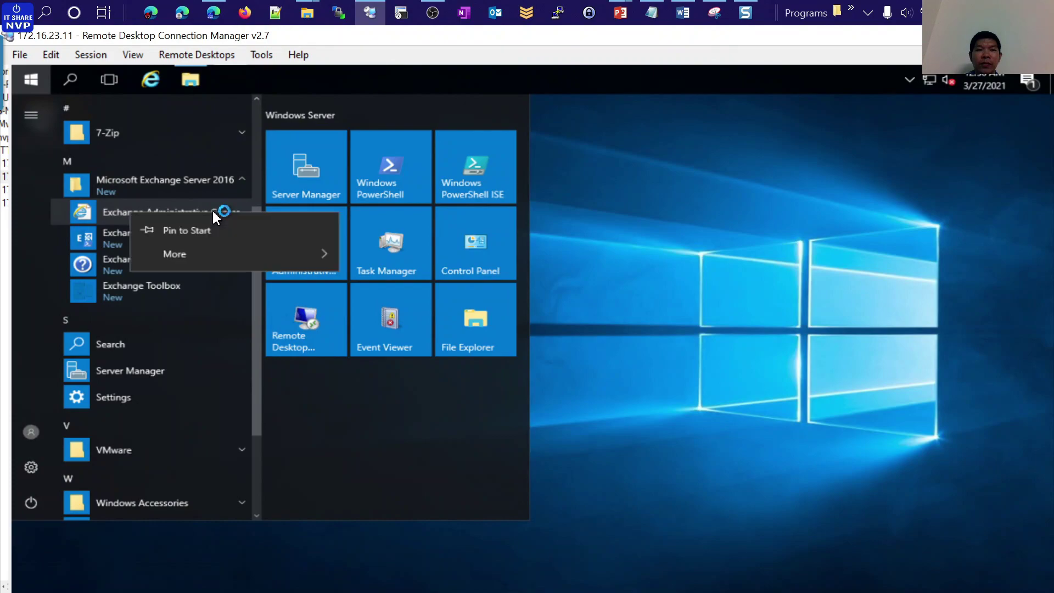
mouse_move(301, 260)
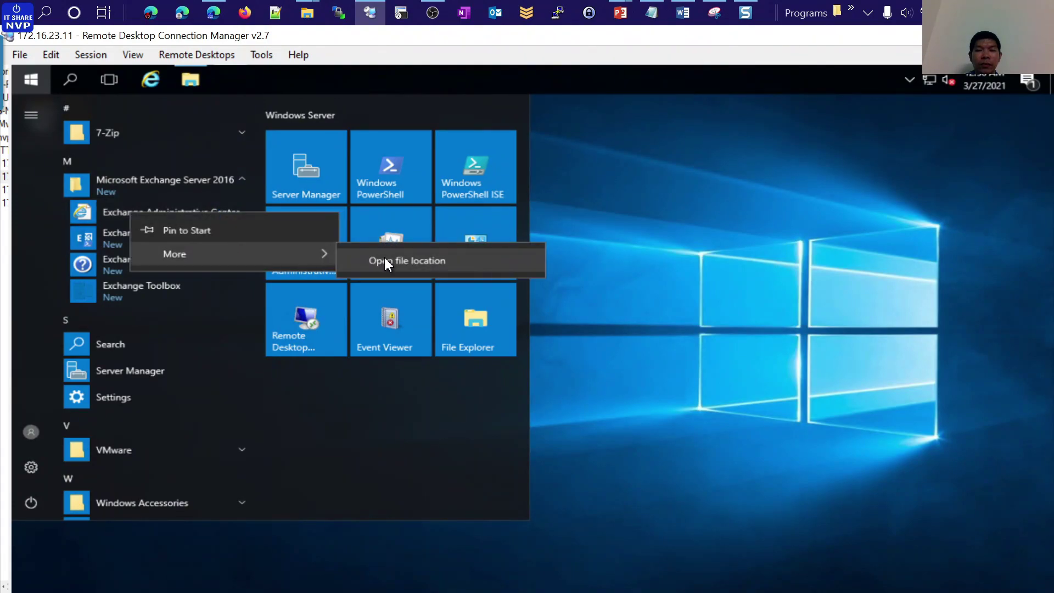
left_click(422, 261)
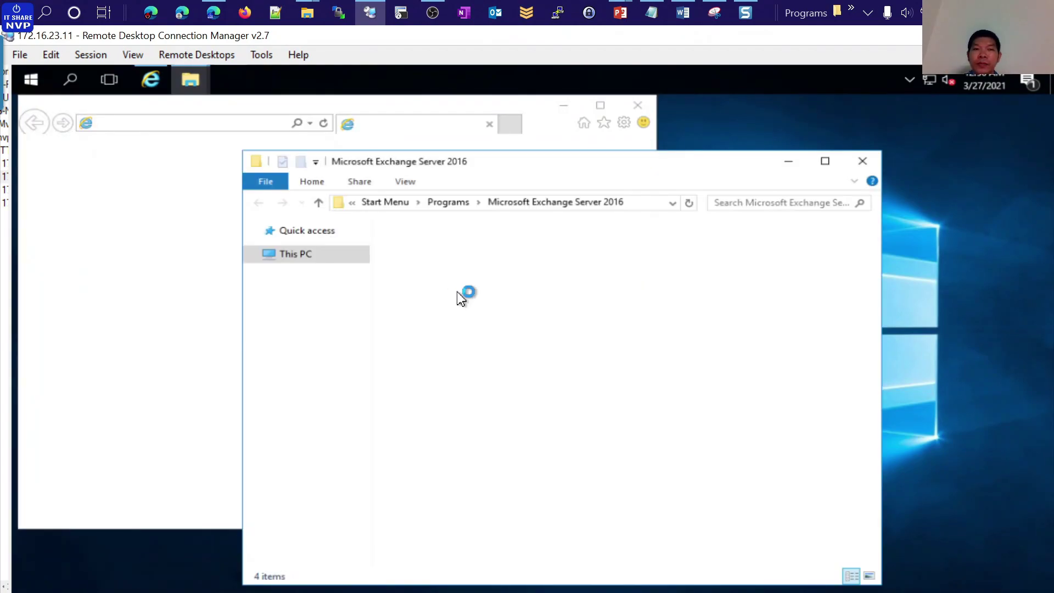
Launch the Exchange Administrative Center and send its shortcut to the Desktop
double_click(483, 247)
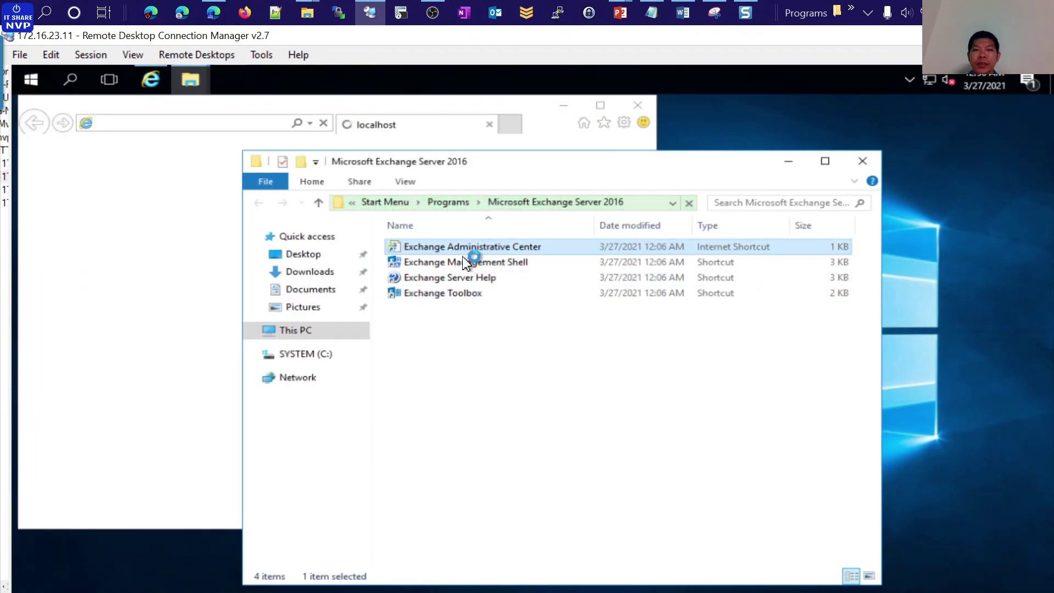
right_click(502, 247)
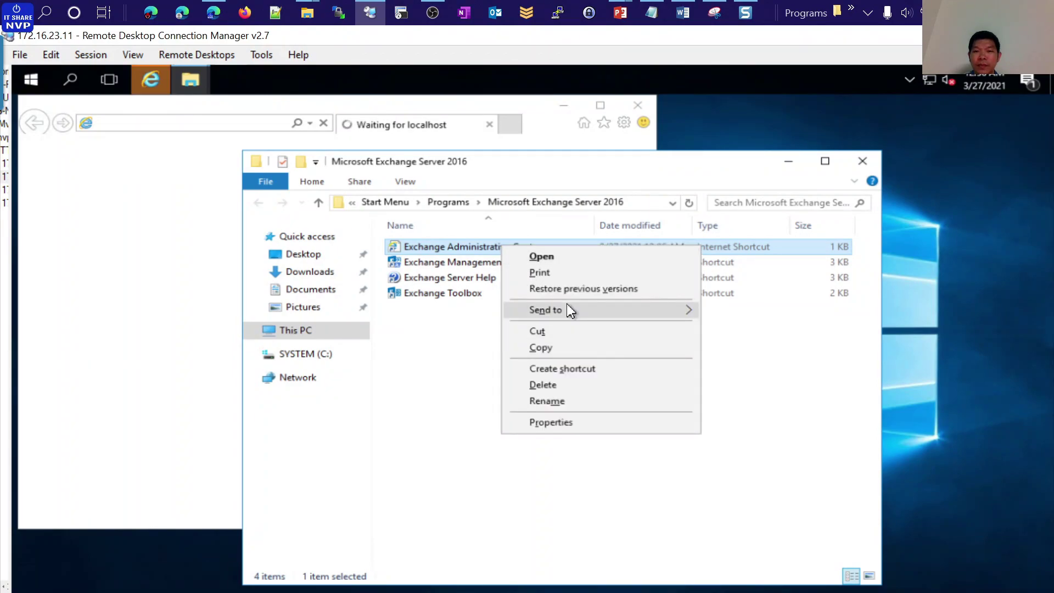
mouse_move(567, 308)
left_click(733, 344)
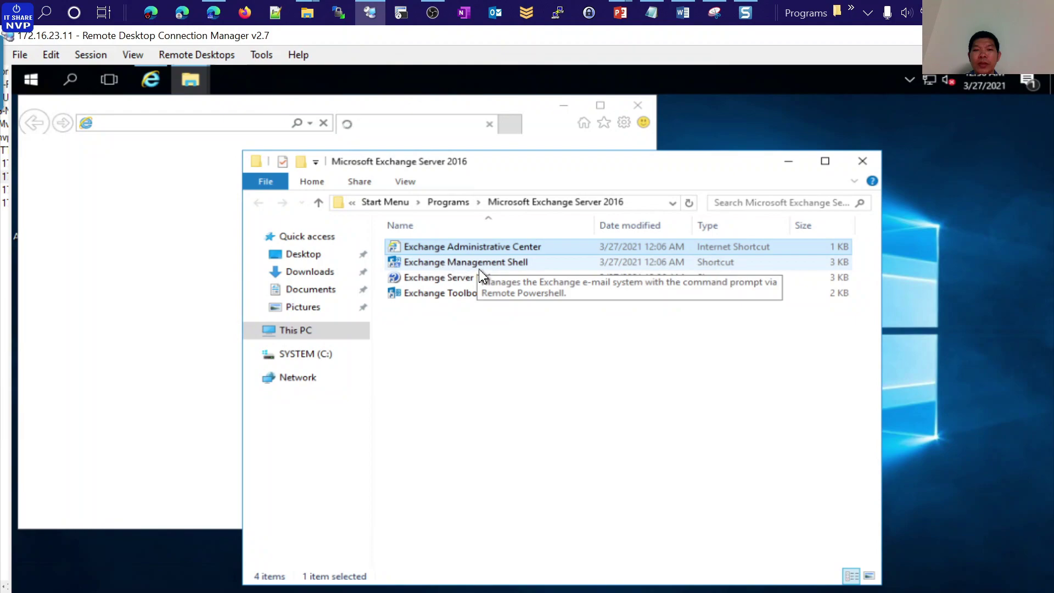
left_click(789, 161)
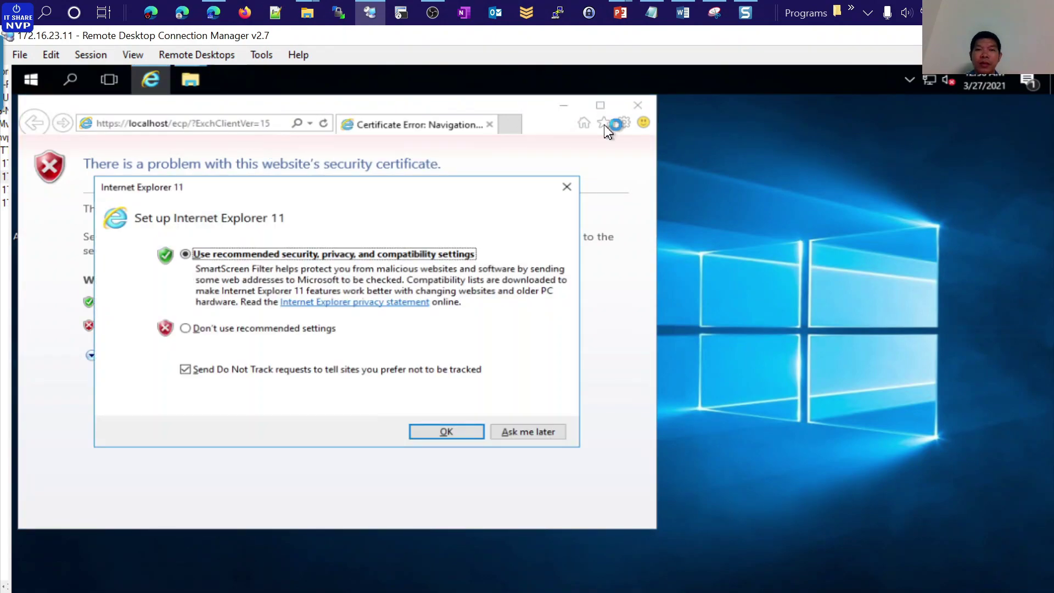
Postpone IE 11 setup, continue past the certificate warning, and maximize the browser
left_click(518, 435)
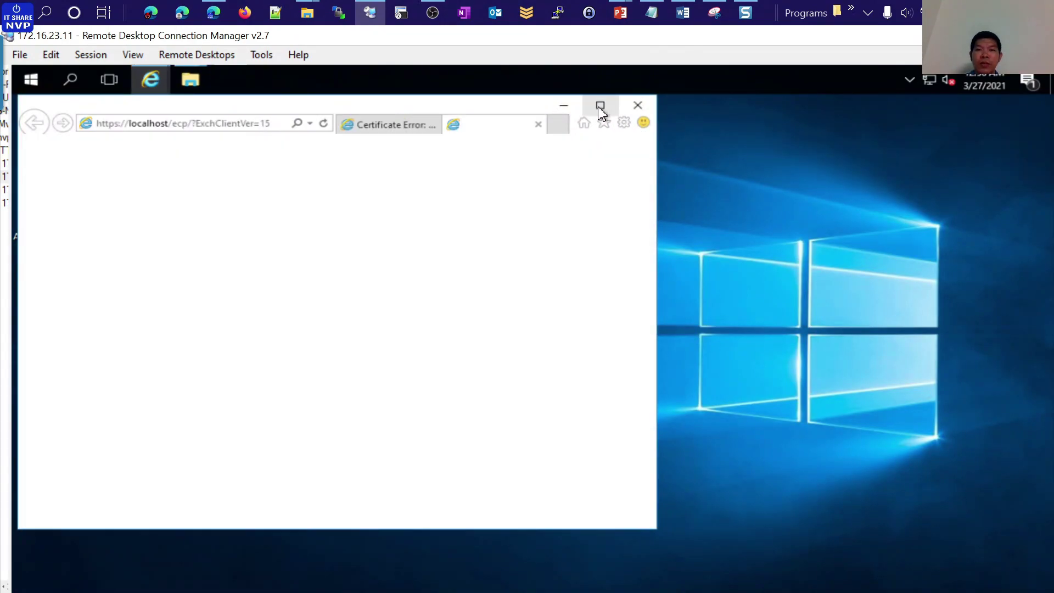
left_click(657, 248)
left_click(538, 125)
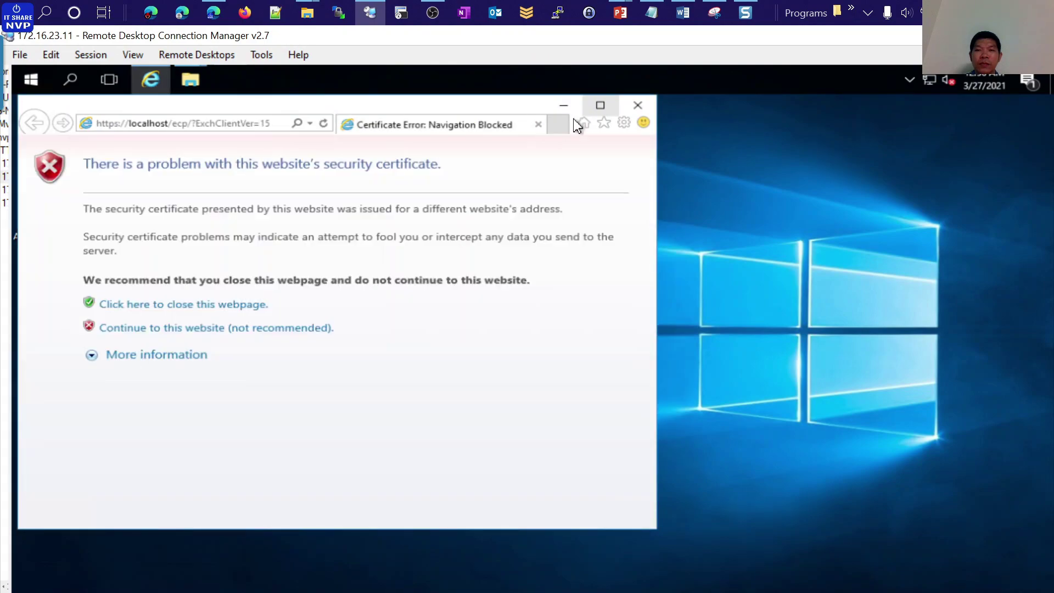
left_click(214, 330)
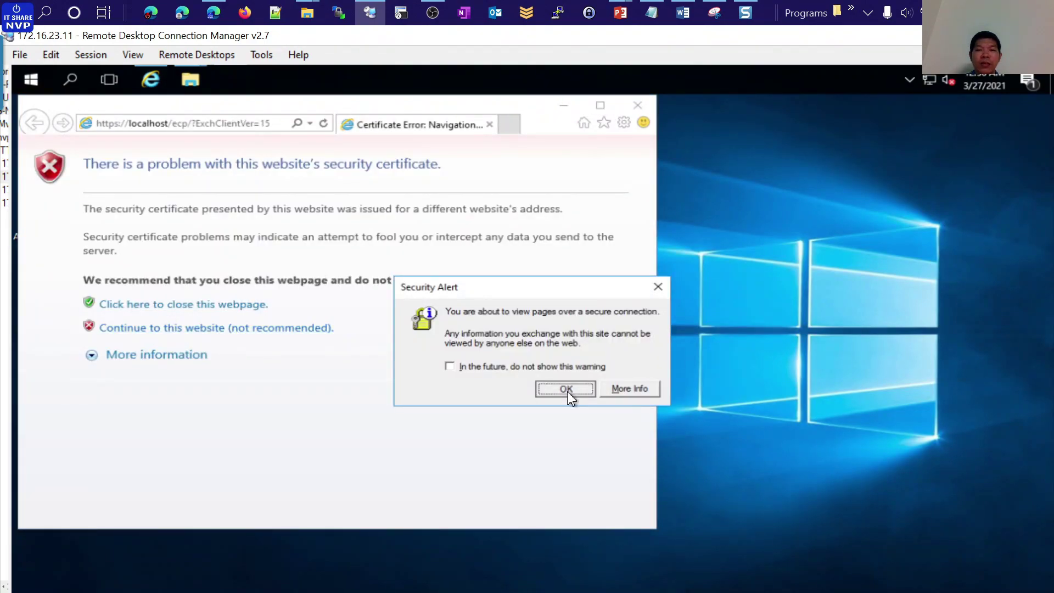
left_click(567, 389)
left_click(601, 105)
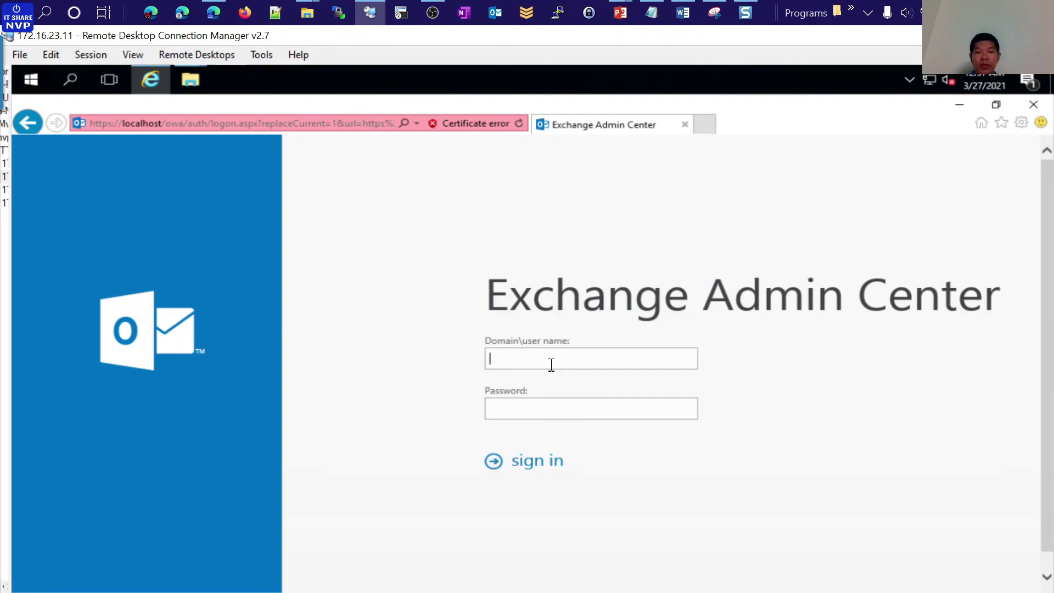
Sign in with the domain administrator account and password, declining to store the password
type("viettechgroup\\")
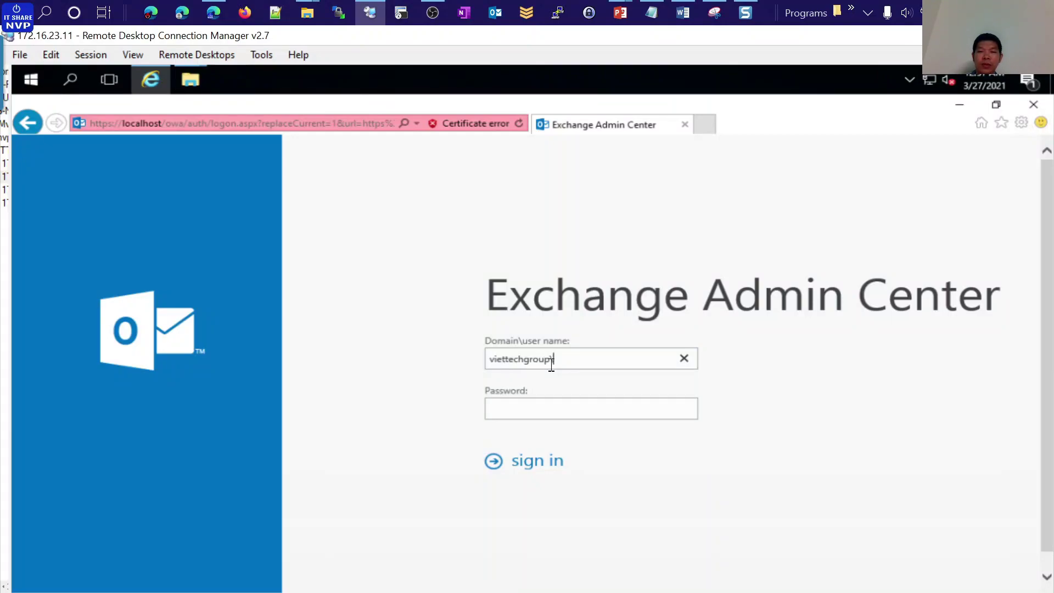
type("administrator")
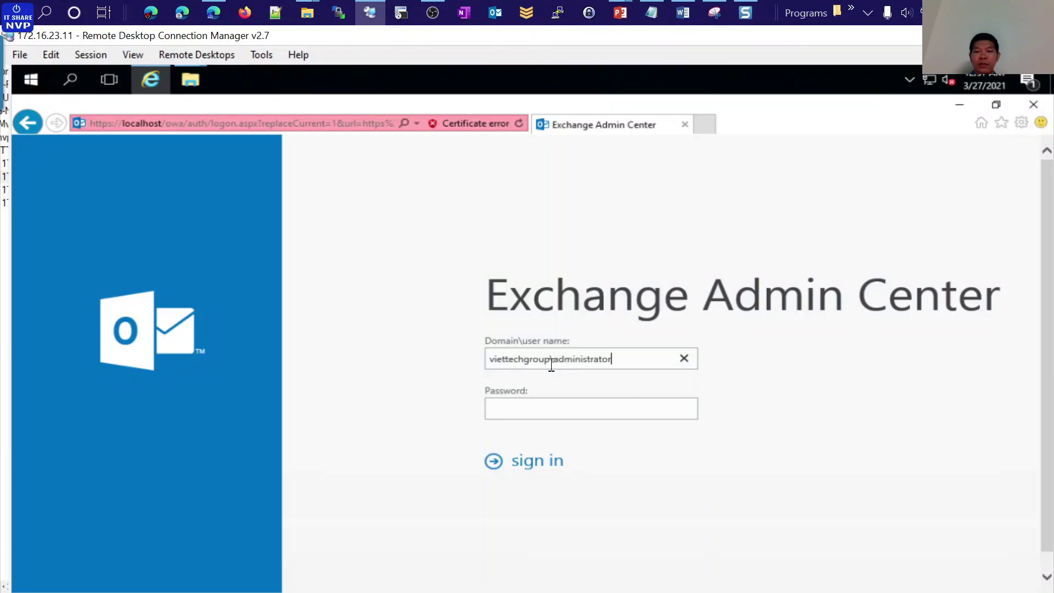
key("Tab")
type("P")
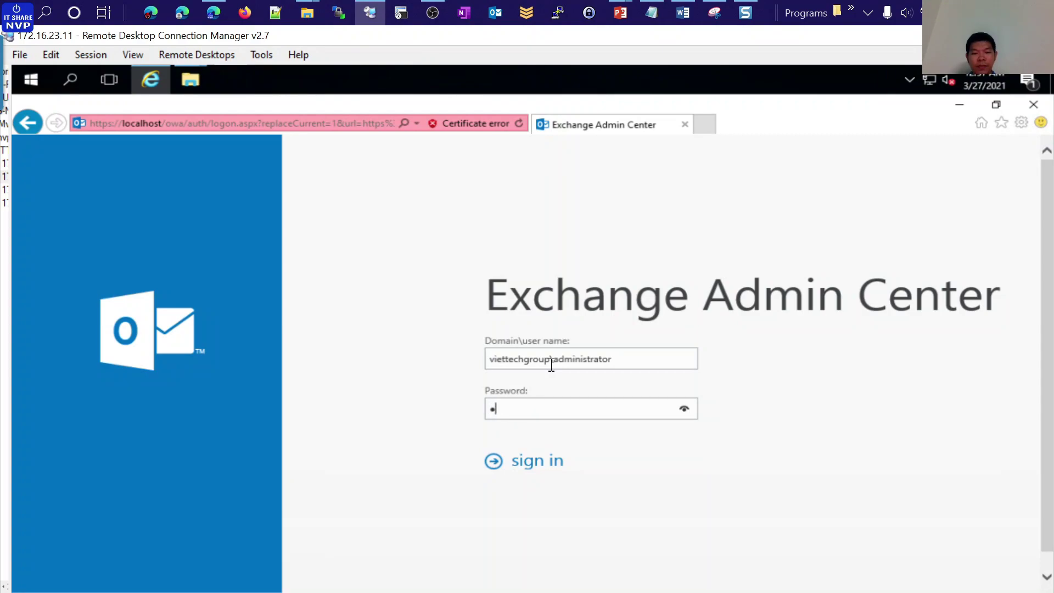
type("@ssw0rd")
key("Return")
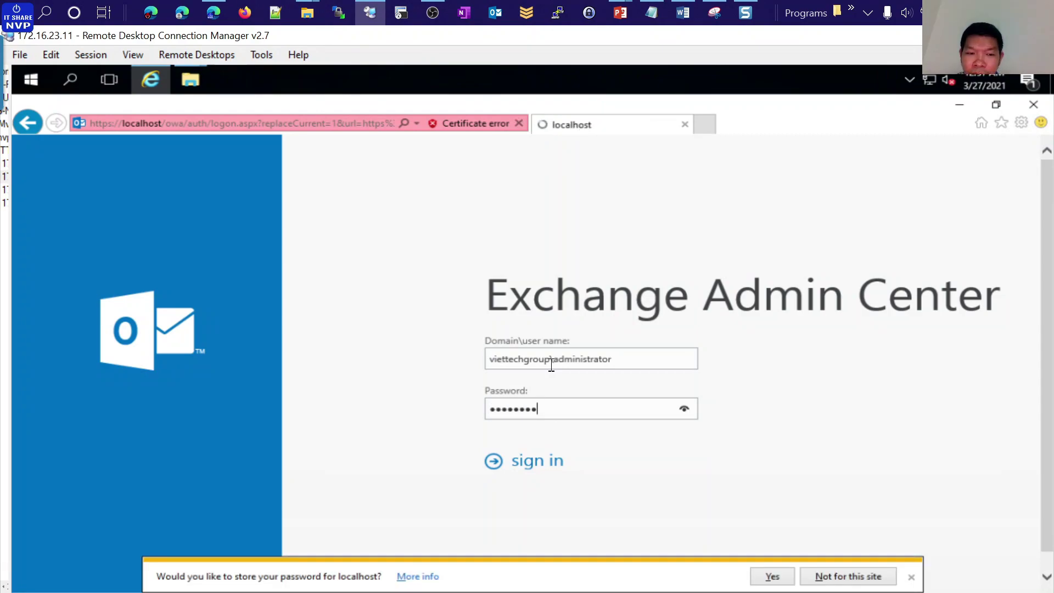
left_click(912, 578)
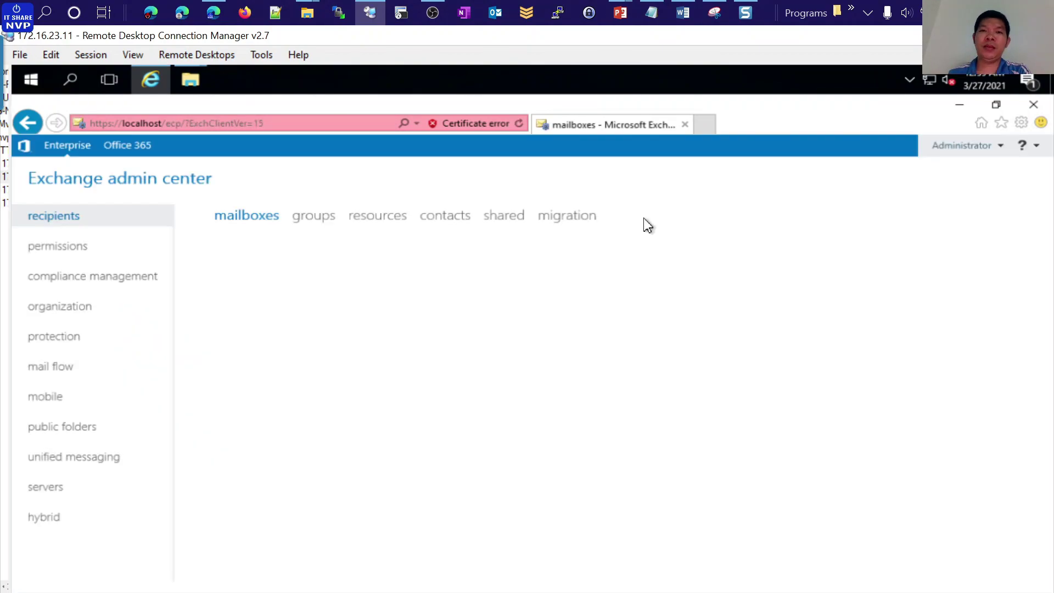